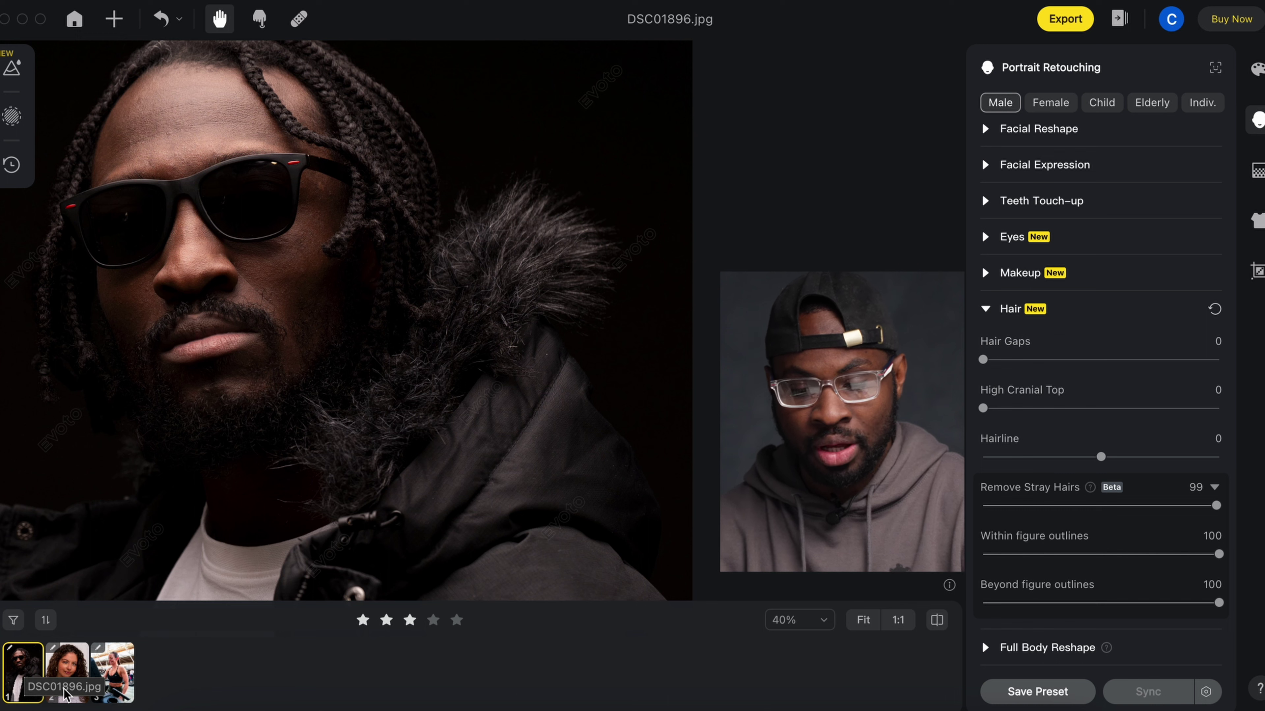
Open the gym portrait DSC00038.jpg and bring up its Portrait Retouching controls.
{"action": "left_click", "coordinate": [111, 677]}
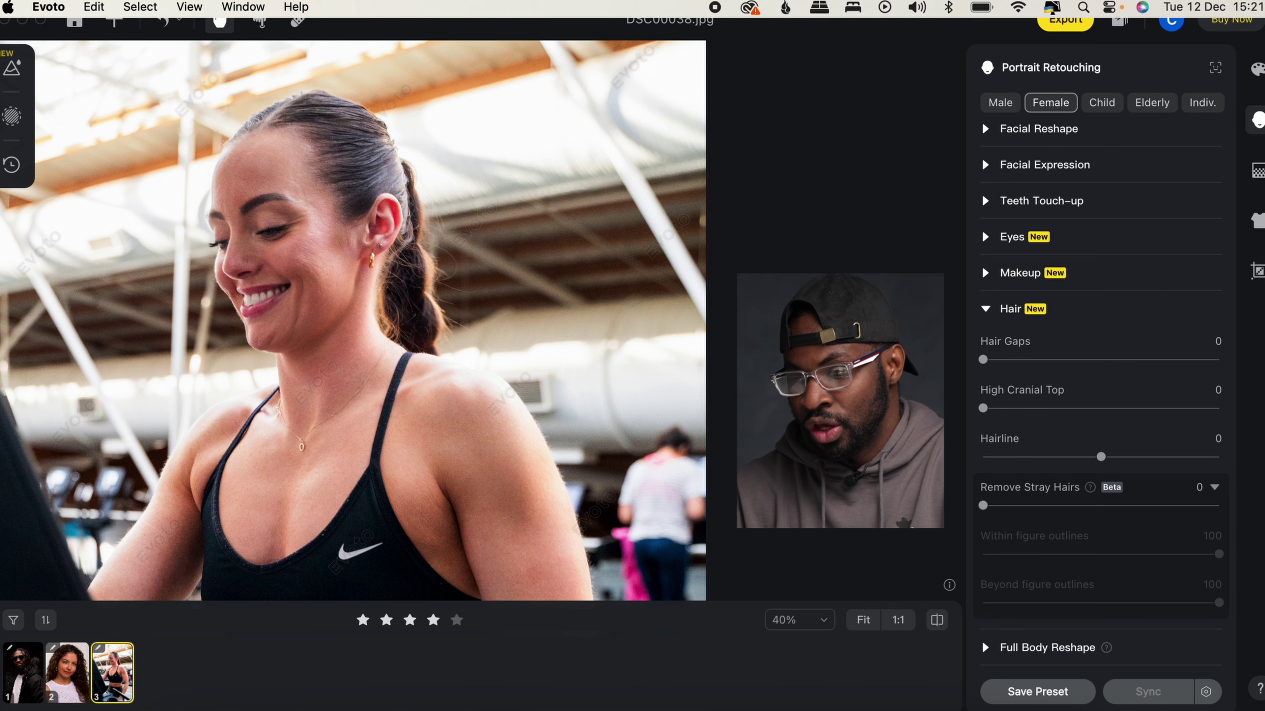
{"action": "mouse_move", "coordinate": [1161, 4]}
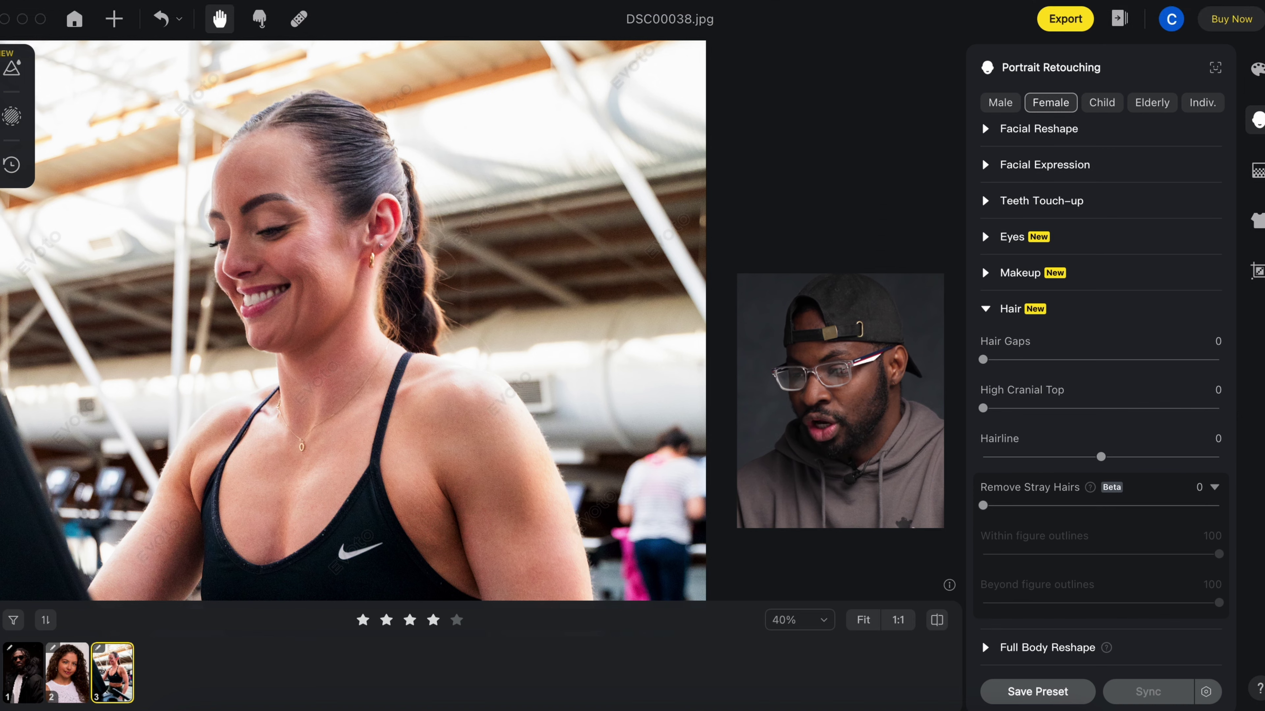
{"action": "left_click", "coordinate": [1259, 70]}
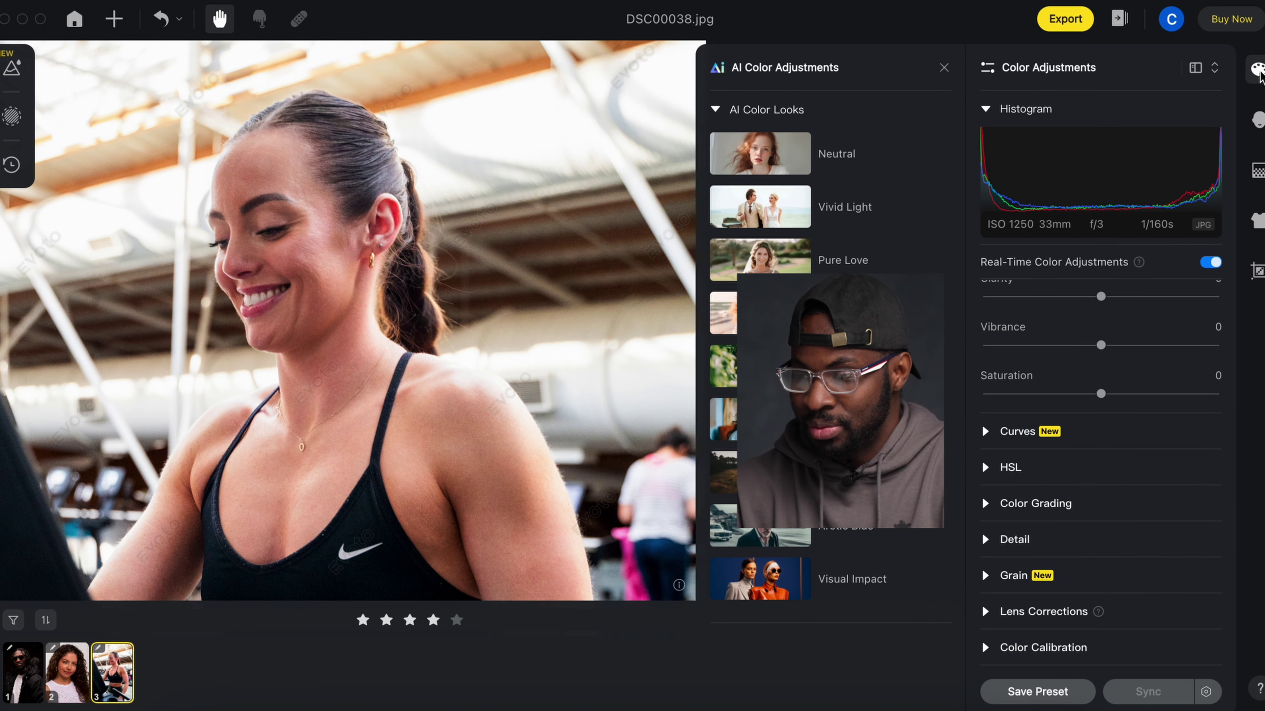
{"action": "left_click", "coordinate": [1258, 70]}
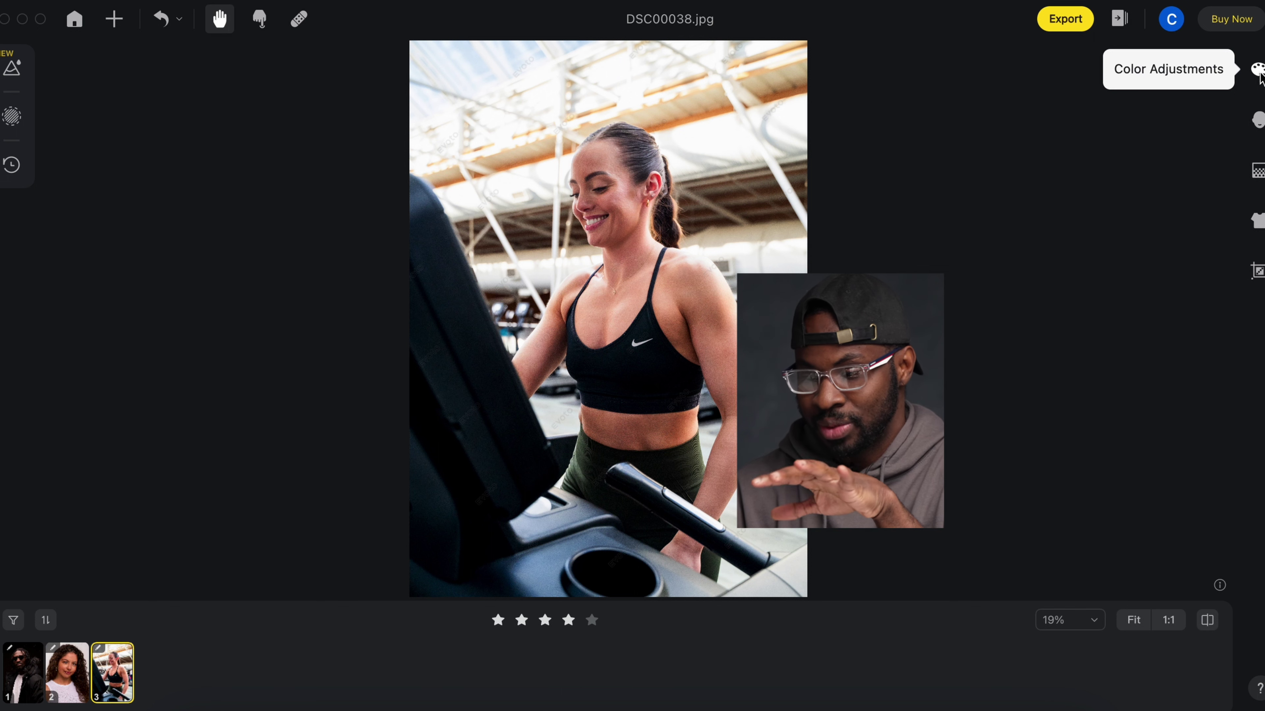
{"action": "left_click", "coordinate": [1259, 70]}
{"action": "left_click", "coordinate": [1257, 120]}
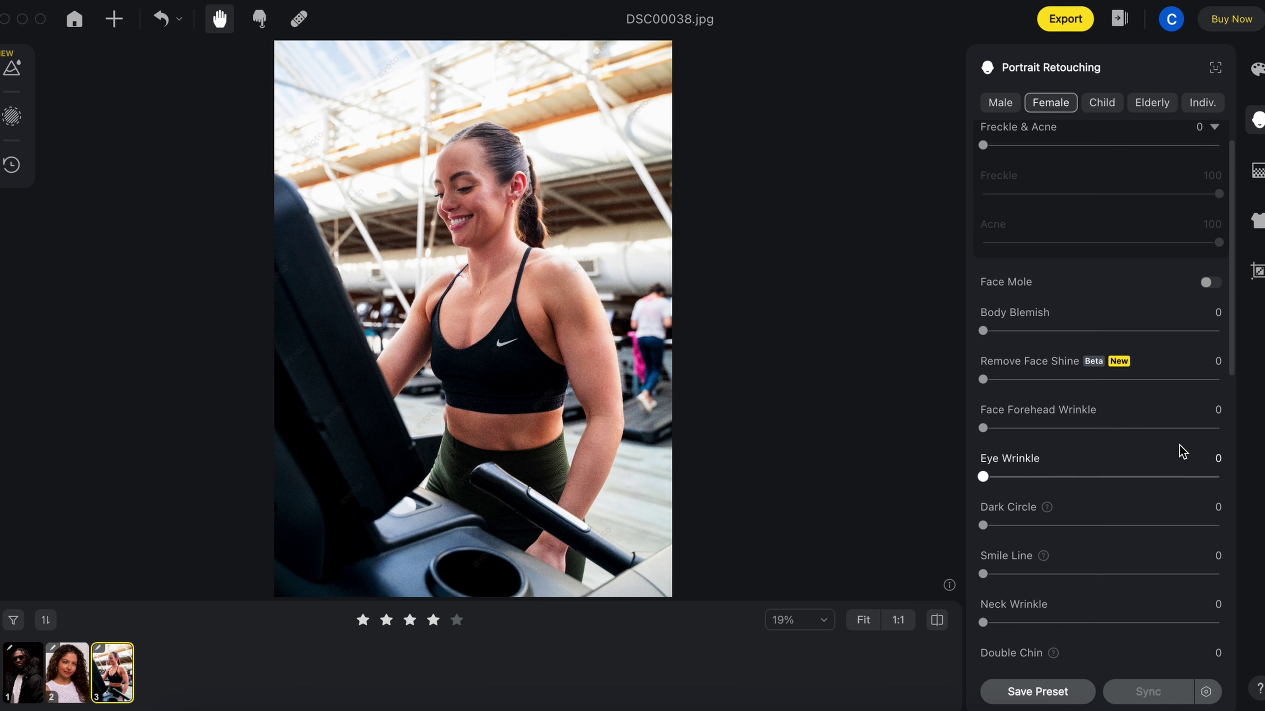
Look through the female portrait retouching categories and expand the Hair settings.
{"action": "scroll", "coordinate": [1183, 448], "scroll_direction": "down", "scroll_amount": 10}
{"action": "scroll", "coordinate": [1181, 252], "scroll_direction": "up", "scroll_amount": 3}
{"action": "scroll", "coordinate": [1181, 254], "scroll_direction": "up", "scroll_amount": 2}
{"action": "scroll", "coordinate": [1180, 254], "scroll_direction": "down", "scroll_amount": 2}
{"action": "scroll", "coordinate": [1088, 417], "scroll_direction": "down", "scroll_amount": 5}
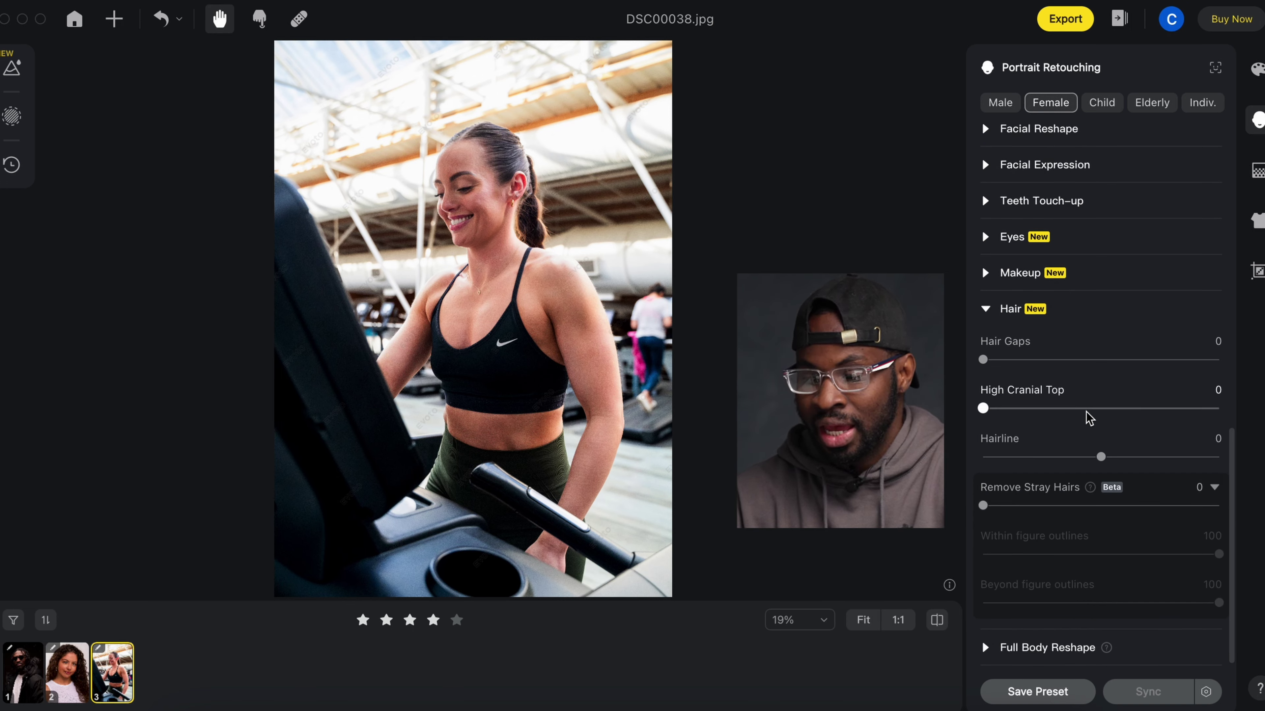
{"action": "left_click", "coordinate": [986, 309]}
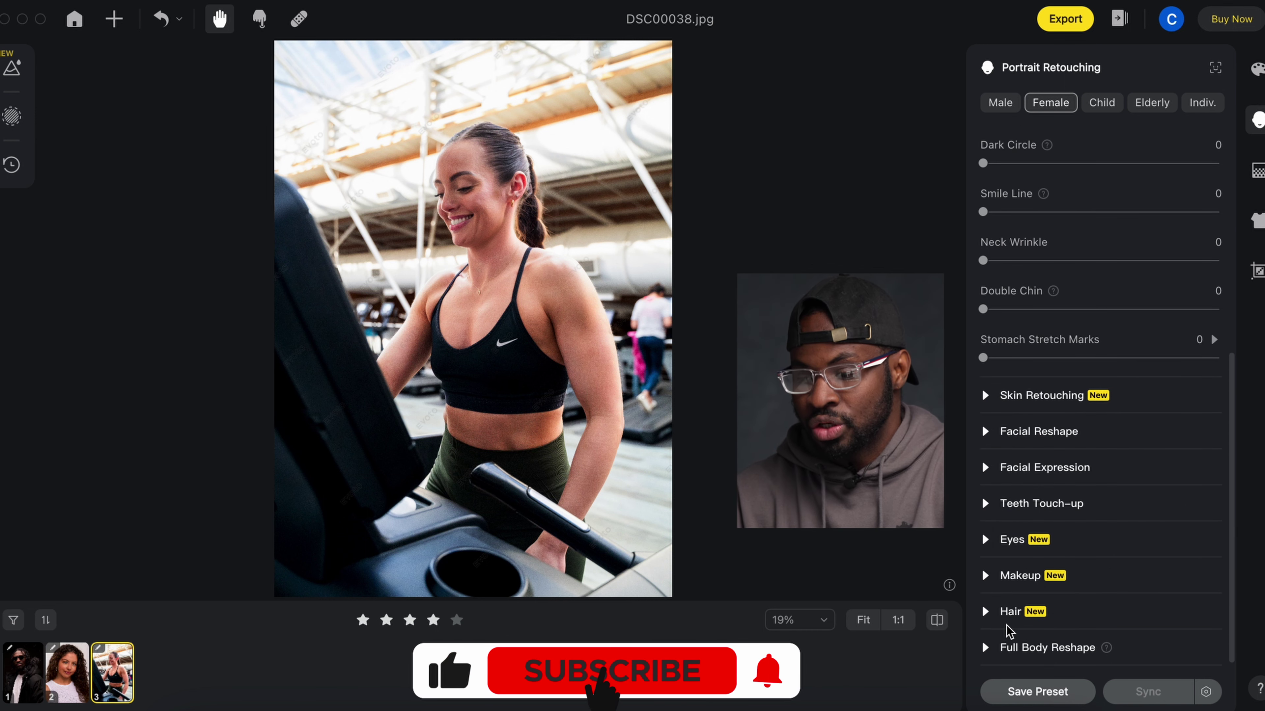
{"action": "left_click", "coordinate": [984, 611]}
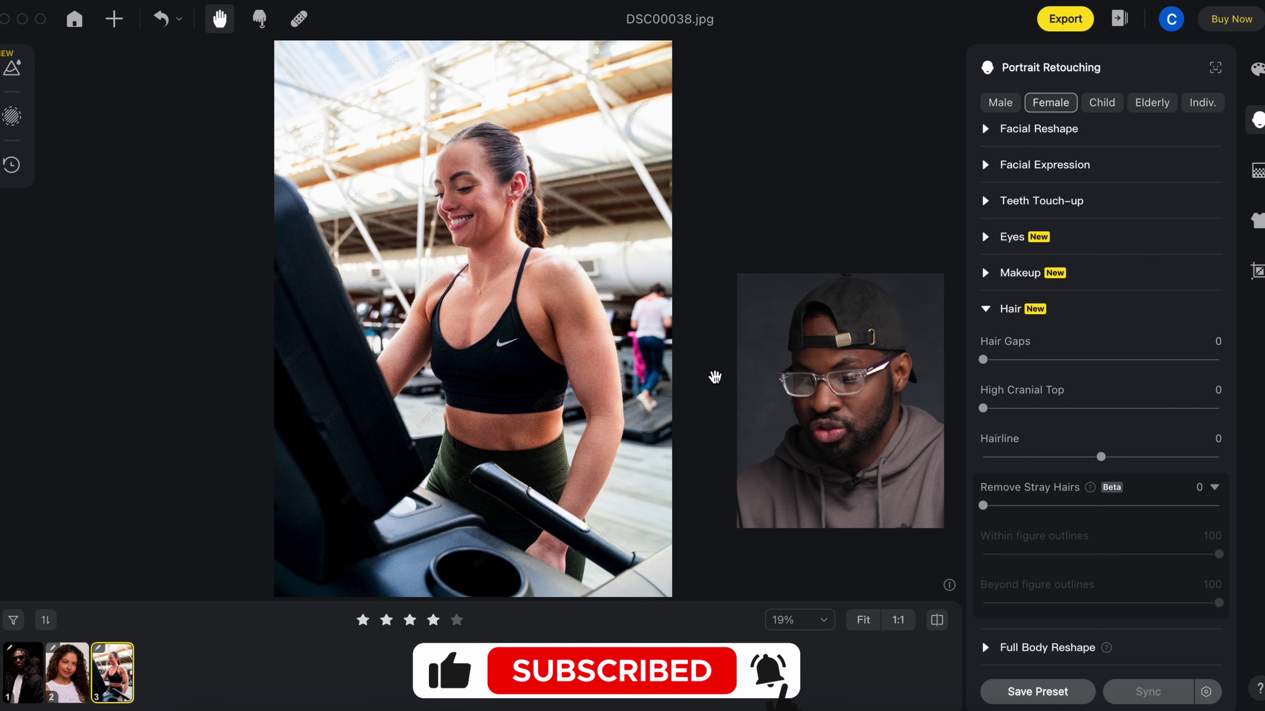
Set Remove Stray Hairs to 91 for the woman in the gym portrait.
{"action": "scroll", "coordinate": [715, 377], "scroll_direction": "up", "scroll_amount": 5}
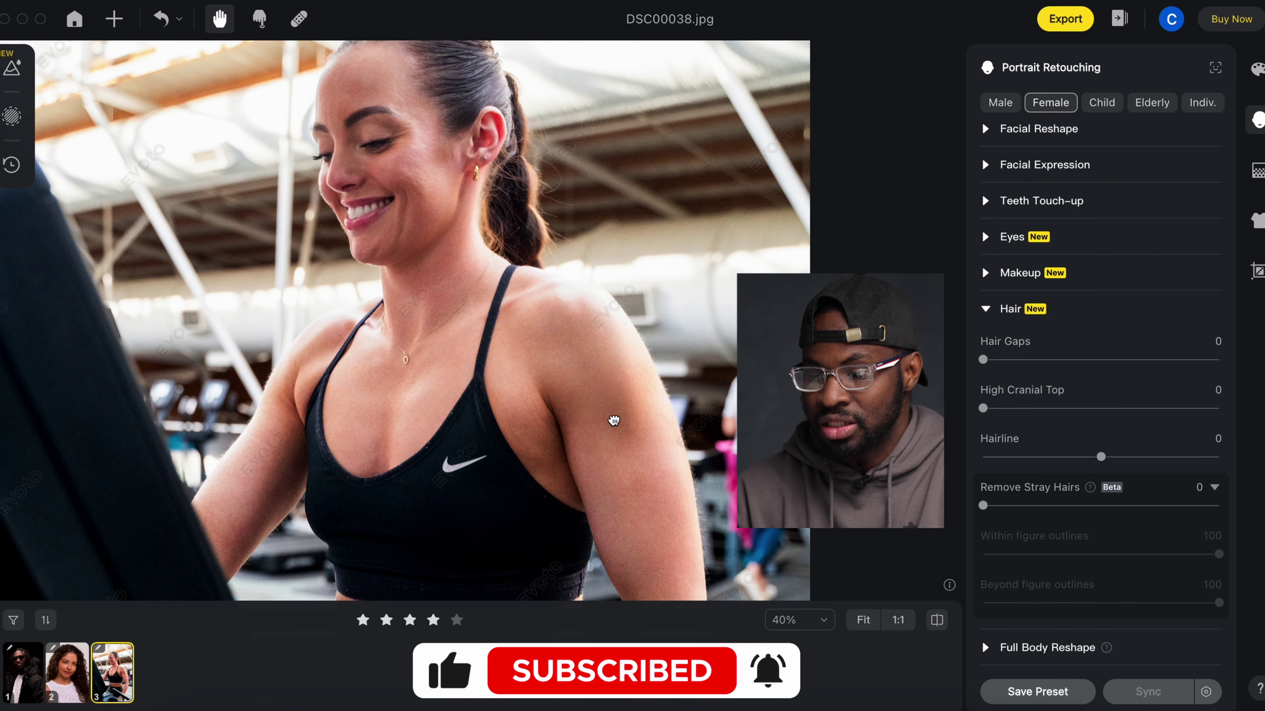
{"action": "scroll", "coordinate": [613, 421], "scroll_direction": "up", "scroll_amount": 4}
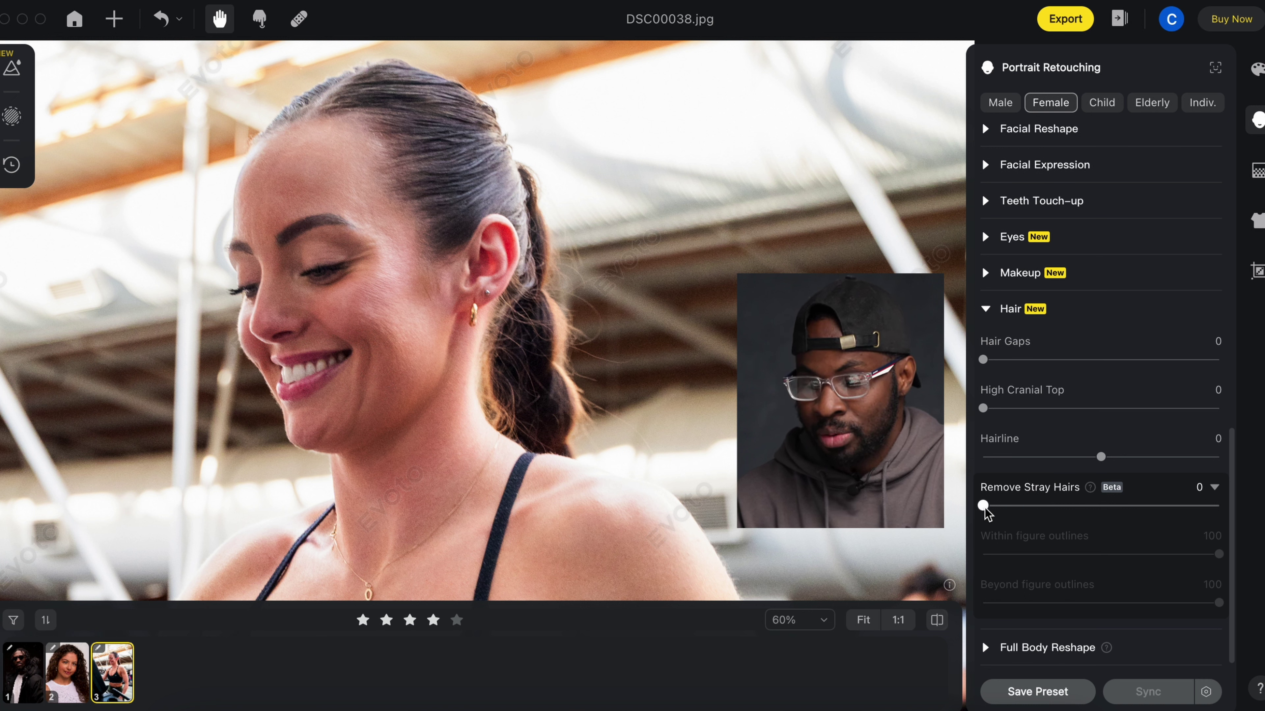
{"action": "left_click_drag", "start_coordinate": [984, 507], "coordinate": [1117, 521]}
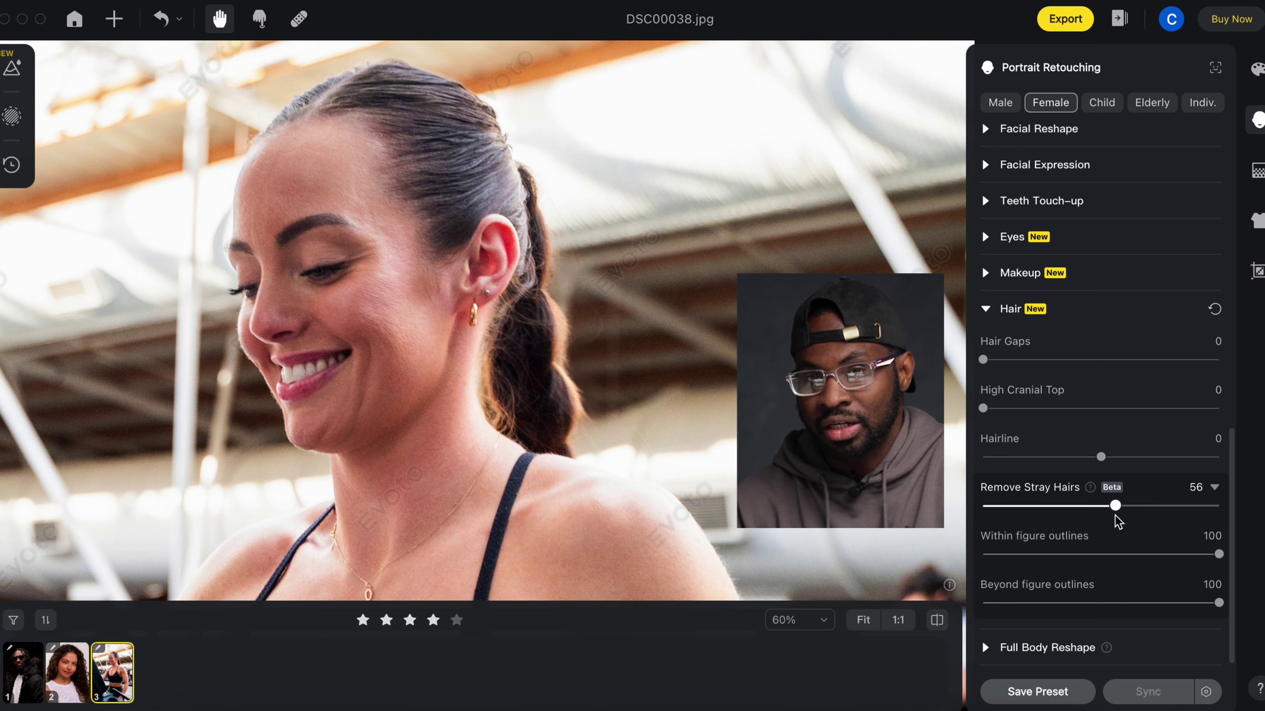
{"action": "left_click", "coordinate": [1177, 506]}
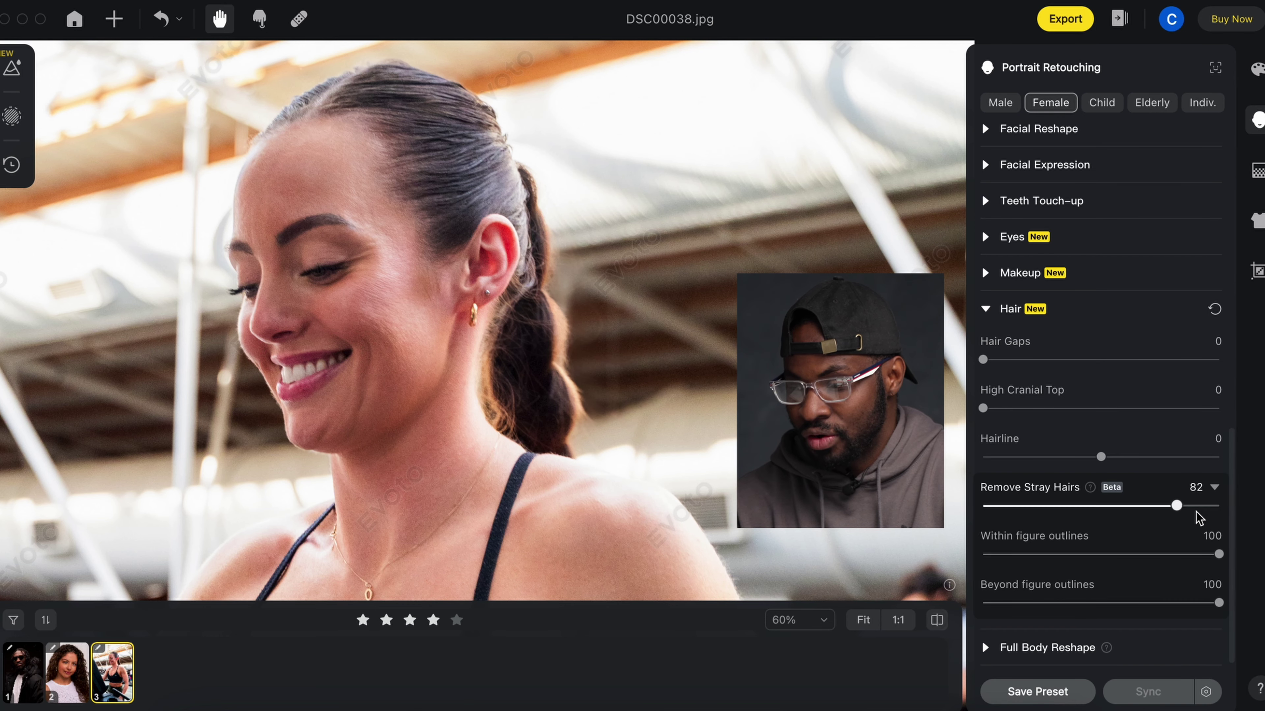
{"action": "left_click_drag", "start_coordinate": [1176, 506], "coordinate": [1197, 505]}
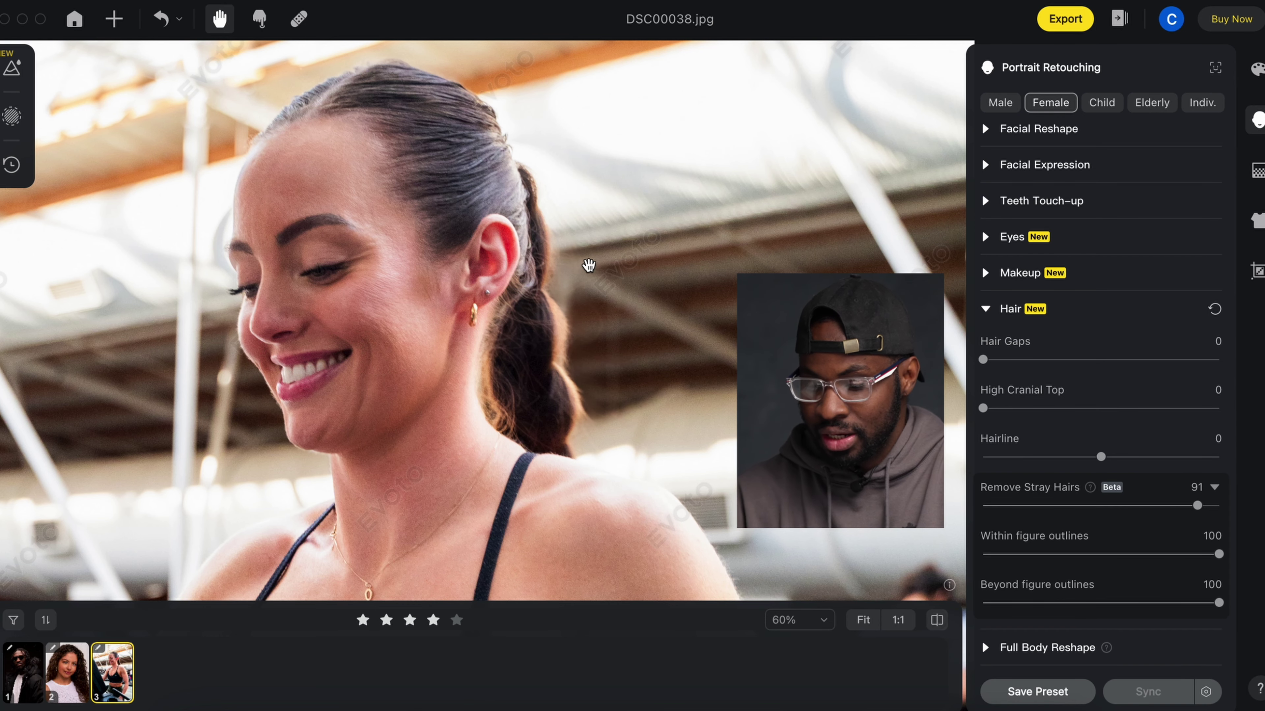
Try stray hair removal on the gym portrait with Within figure outlines set to 3.
{"action": "scroll", "coordinate": [586, 262], "scroll_direction": "up", "scroll_amount": 2}
{"action": "left_click_drag", "start_coordinate": [503, 299], "coordinate": [573, 335]}
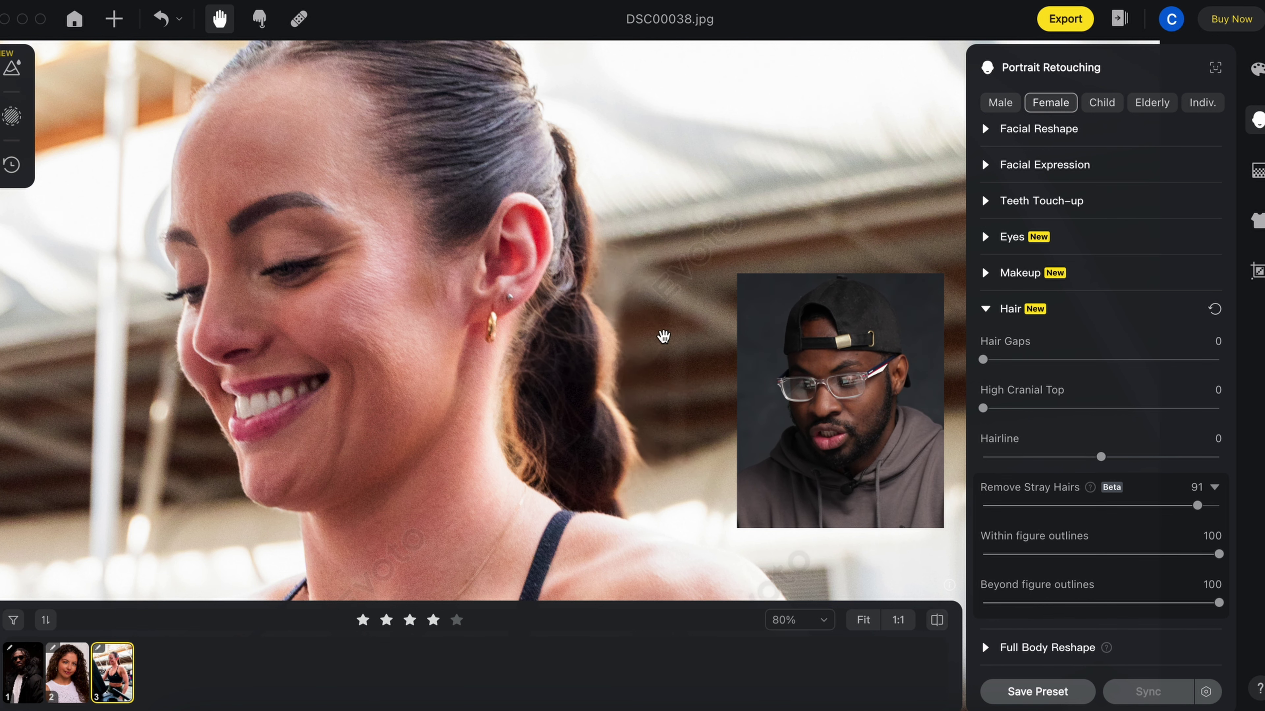
{"action": "left_click_drag", "start_coordinate": [539, 224], "coordinate": [536, 295]}
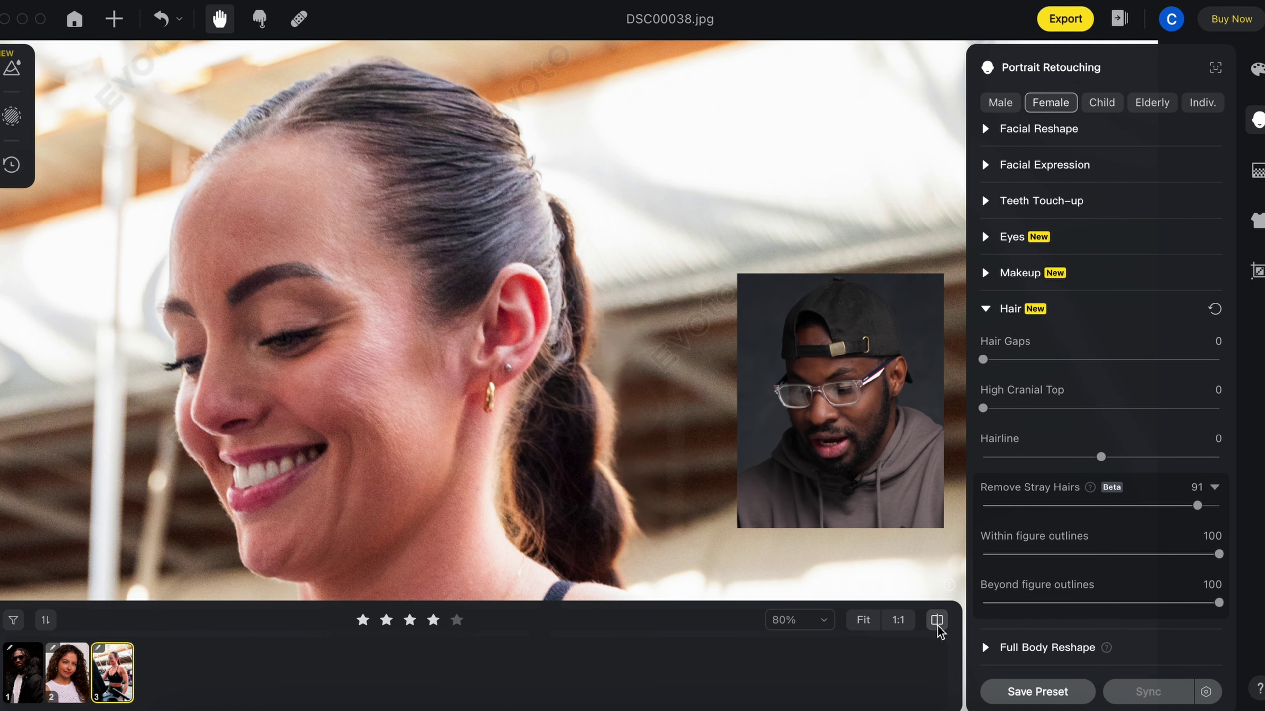
{"action": "left_click_drag", "start_coordinate": [547, 410], "coordinate": [546, 310]}
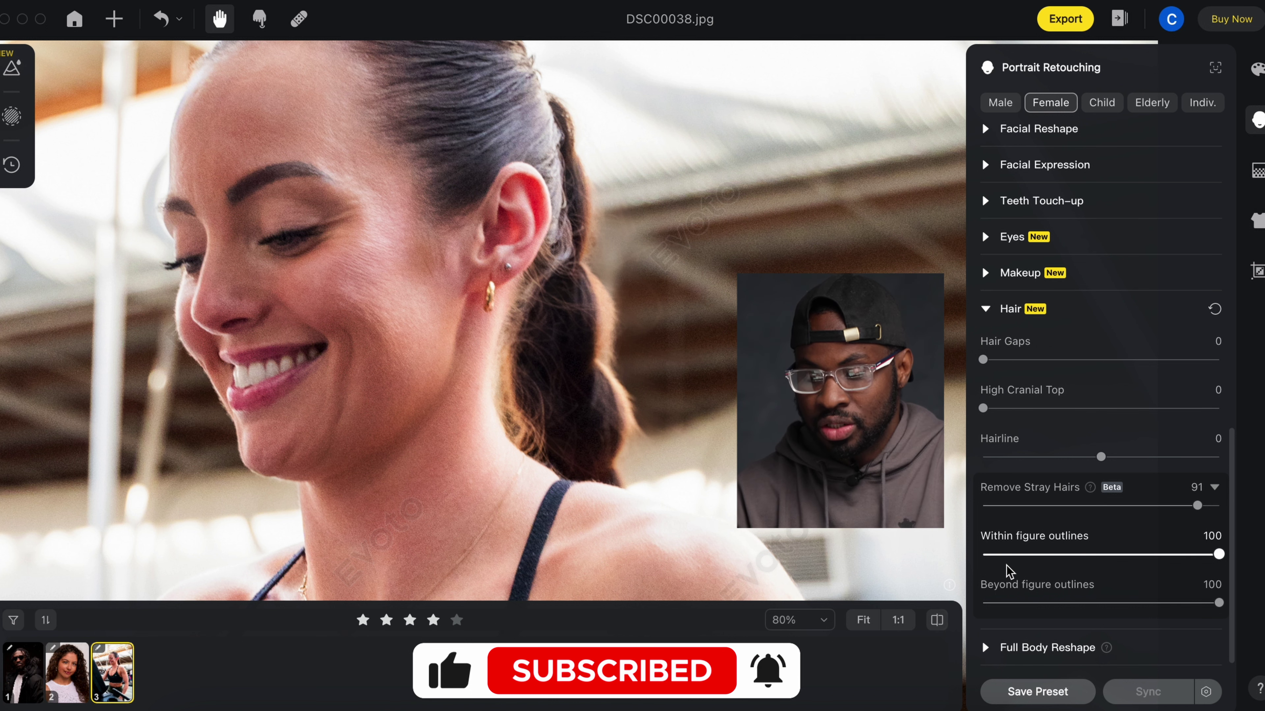
{"action": "left_click_drag", "start_coordinate": [1000, 556], "coordinate": [990, 554]}
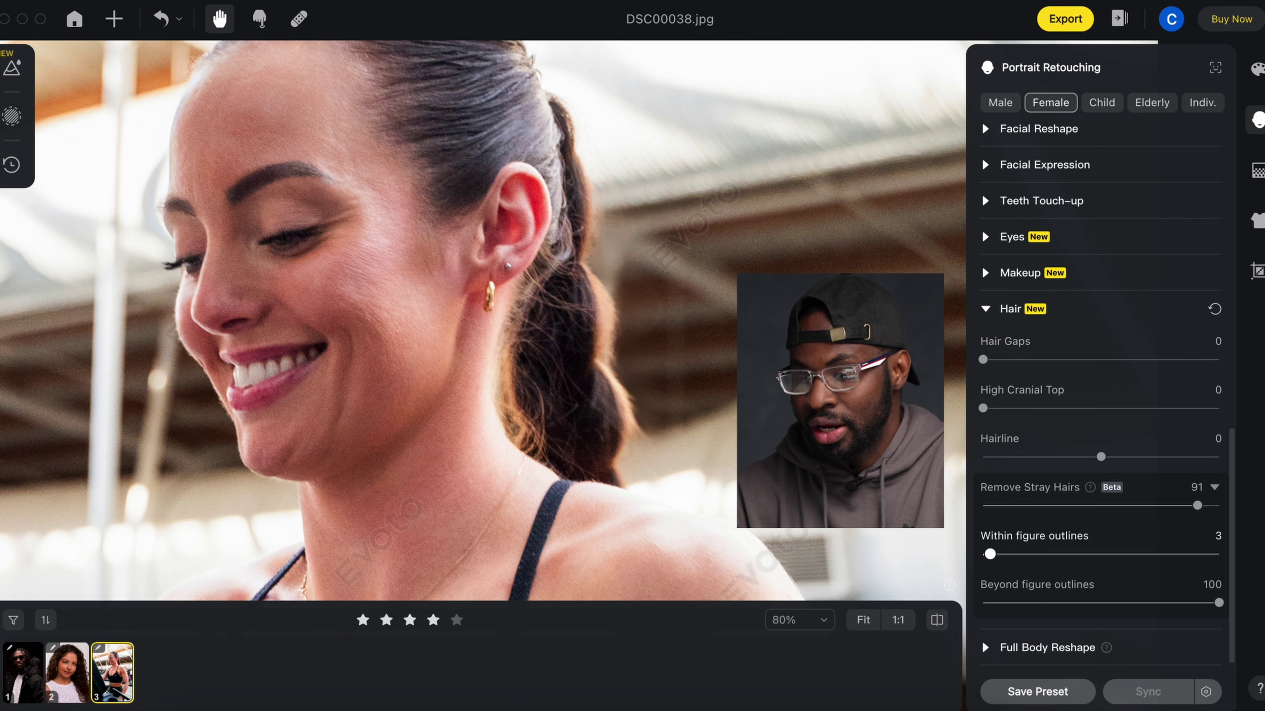
{"action": "scroll", "coordinate": [896, 562], "scroll_direction": "down", "scroll_amount": 1}
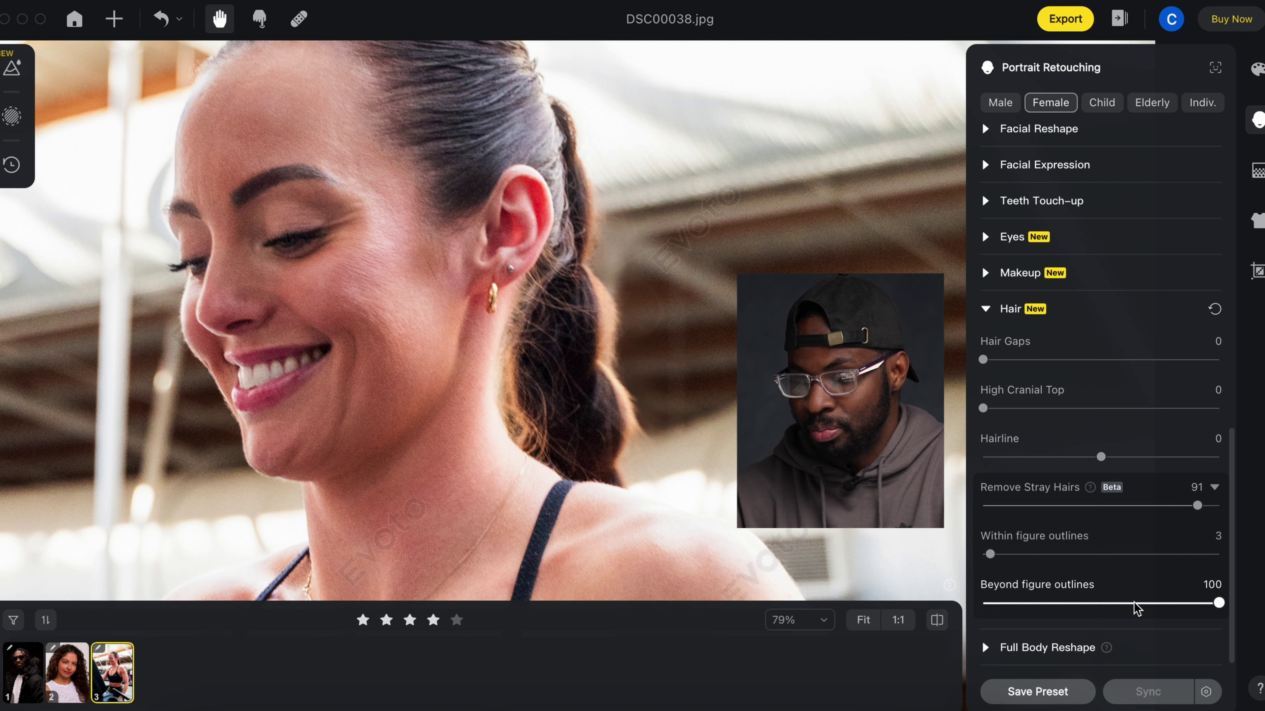
Set the stray hair removal to 98 within figure outlines and 96 beyond figure outlines.
{"action": "left_click_drag", "start_coordinate": [1051, 606], "coordinate": [1089, 607]}
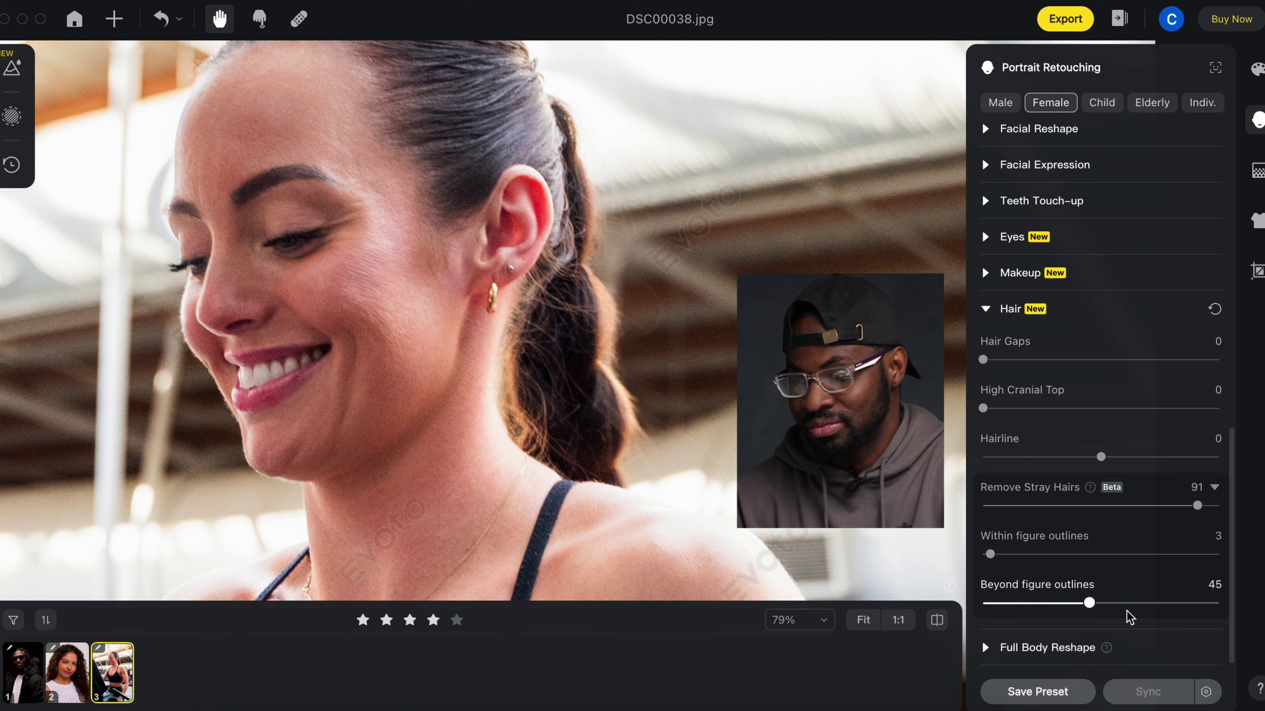
{"action": "left_click_drag", "start_coordinate": [1088, 603], "coordinate": [1230, 604]}
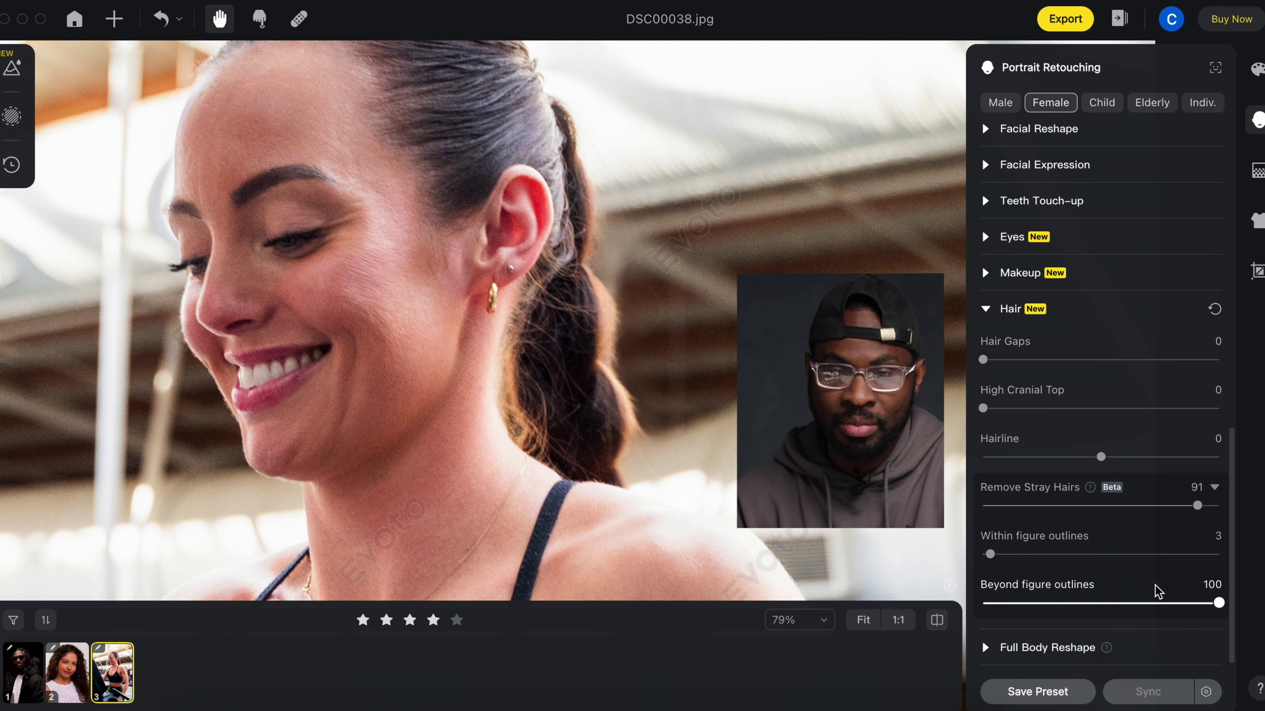
{"action": "left_click", "coordinate": [1110, 603]}
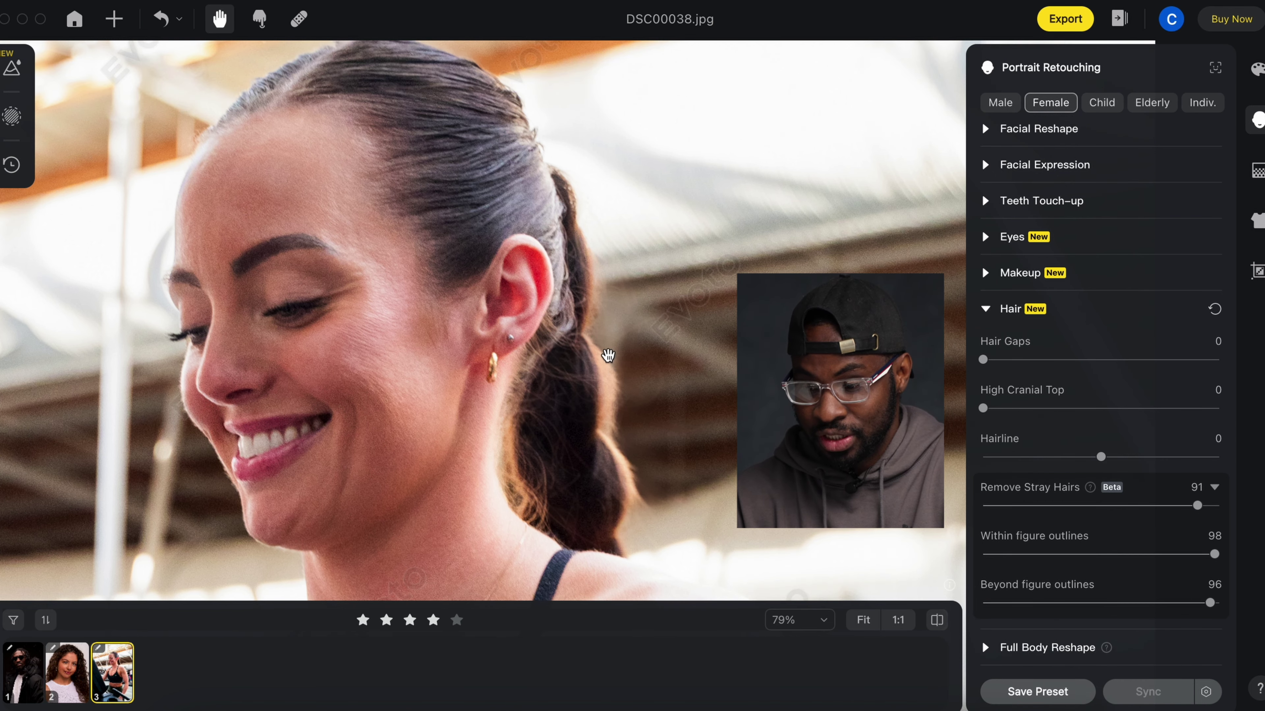
Compare the retouched hair around the woman's head and ponytail with the original photo.
{"action": "left_click_drag", "start_coordinate": [600, 392], "coordinate": [605, 402]}
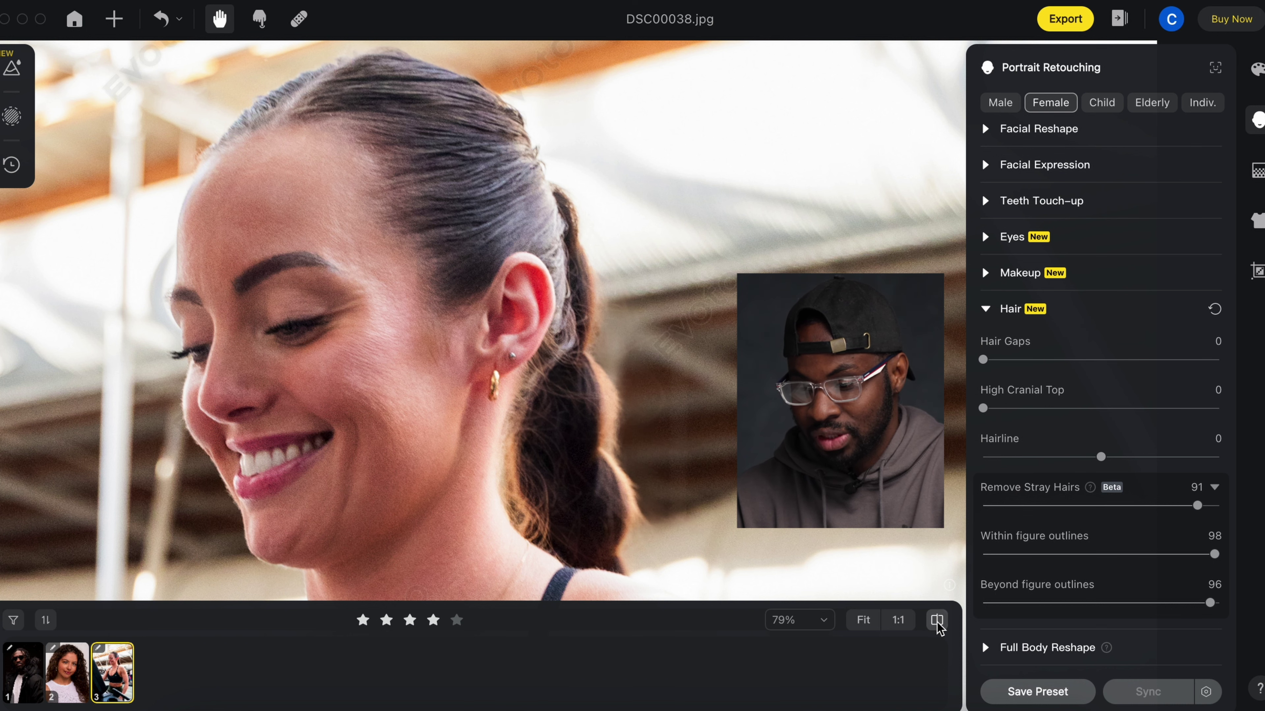
{"action": "scroll", "coordinate": [906, 585], "scroll_direction": "down", "scroll_amount": 3}
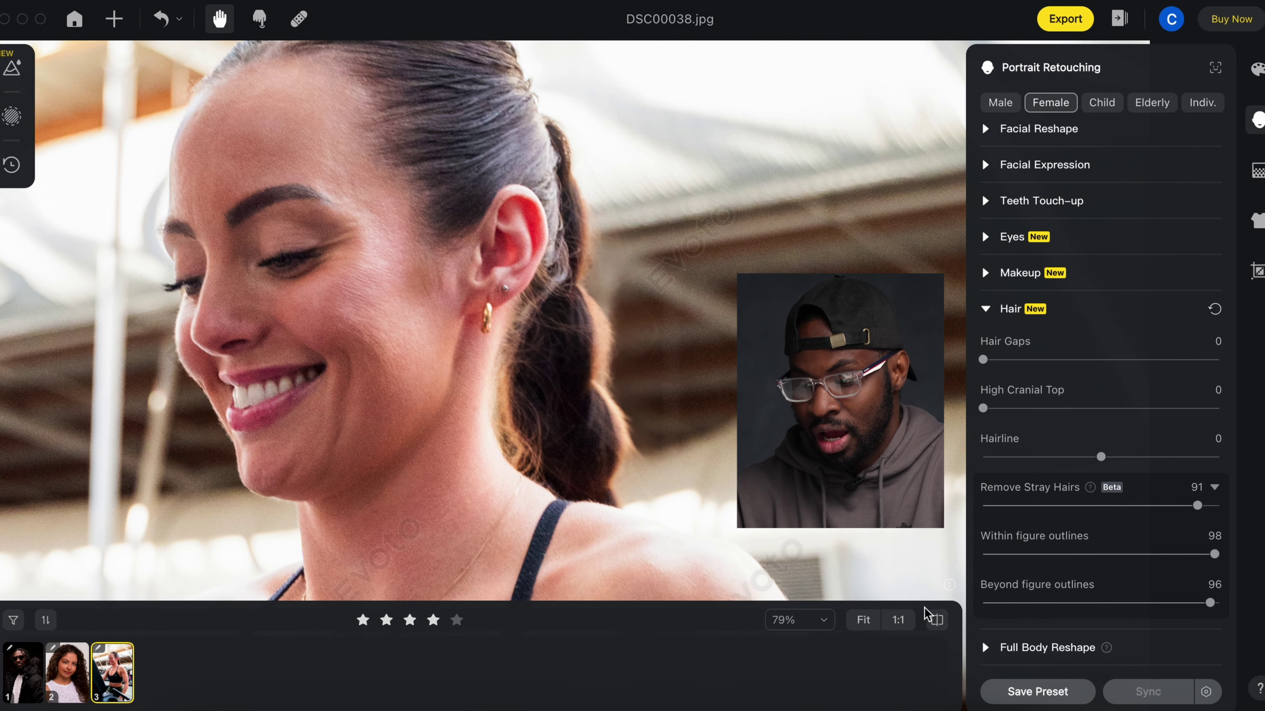
{"action": "left_click", "coordinate": [936, 623]}
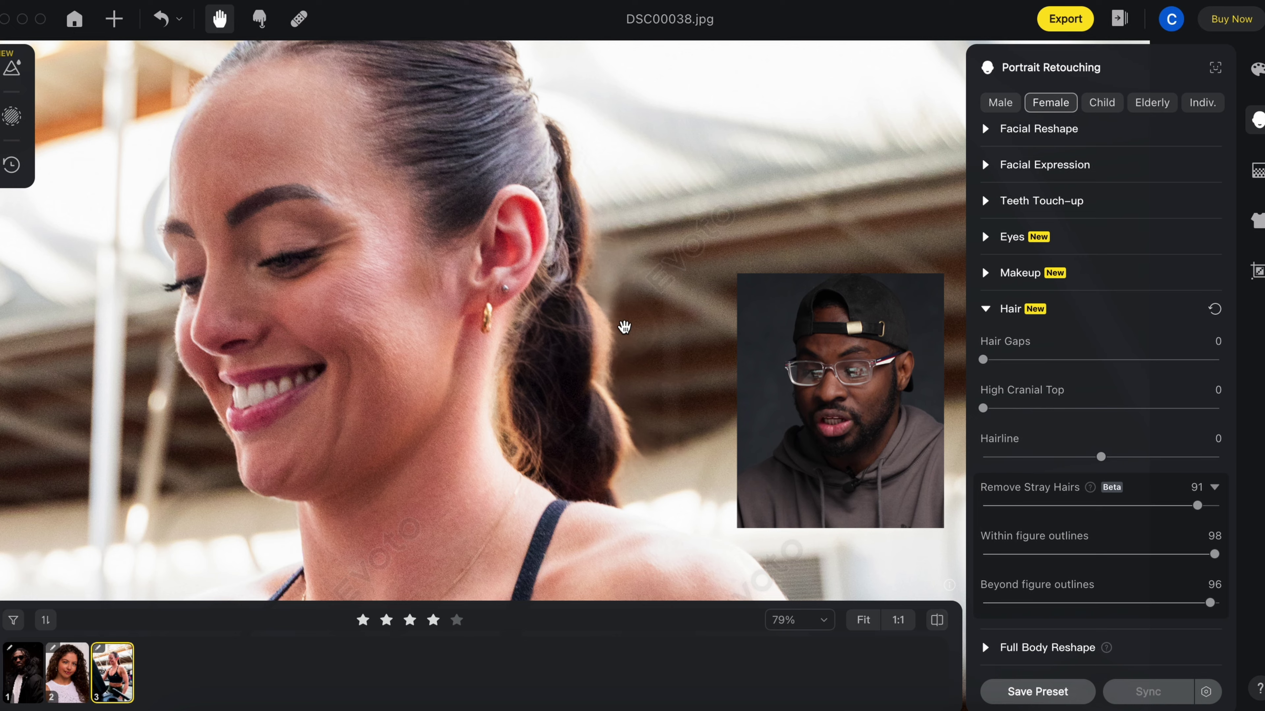
{"action": "left_click_drag", "start_coordinate": [624, 327], "coordinate": [625, 374]}
{"action": "scroll", "coordinate": [623, 374], "scroll_direction": "down", "scroll_amount": 2}
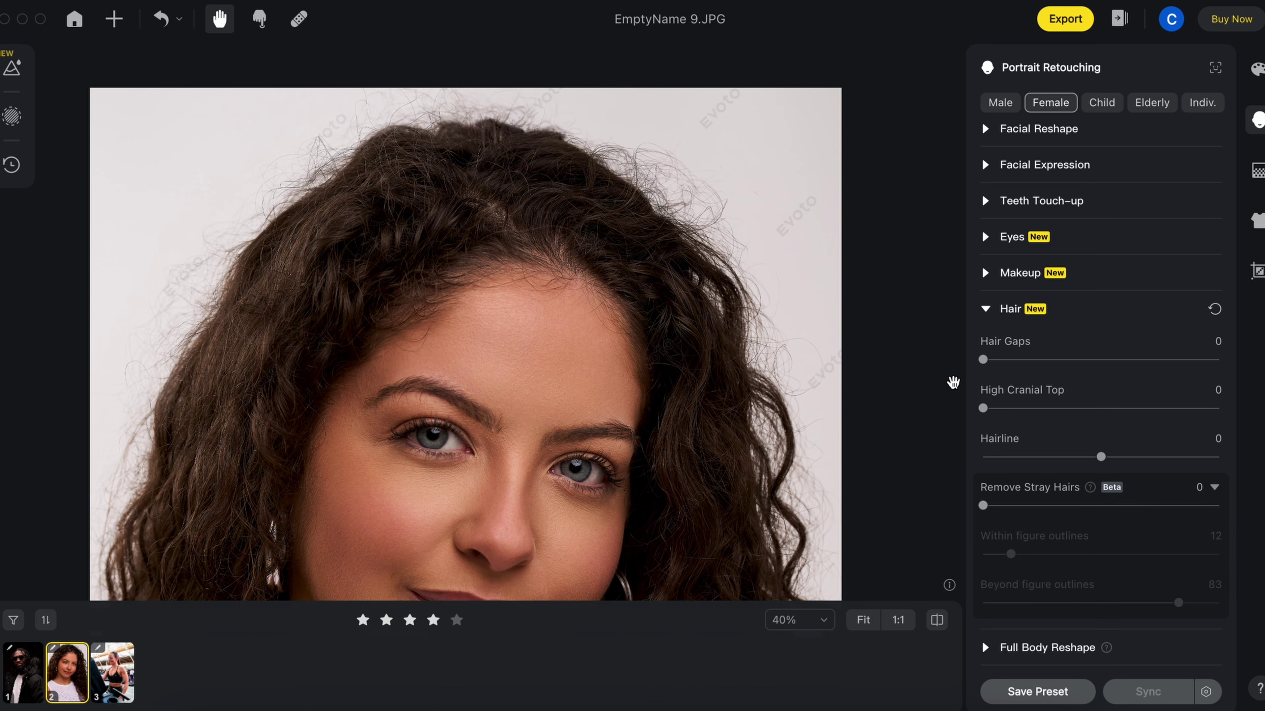
Set Remove Stray Hairs to 100 on the curly-haired portrait EmptyName 9.JPG.
{"action": "scroll", "coordinate": [954, 387], "scroll_direction": "down", "scroll_amount": 2}
{"action": "left_click_drag", "start_coordinate": [616, 348], "coordinate": [616, 270]}
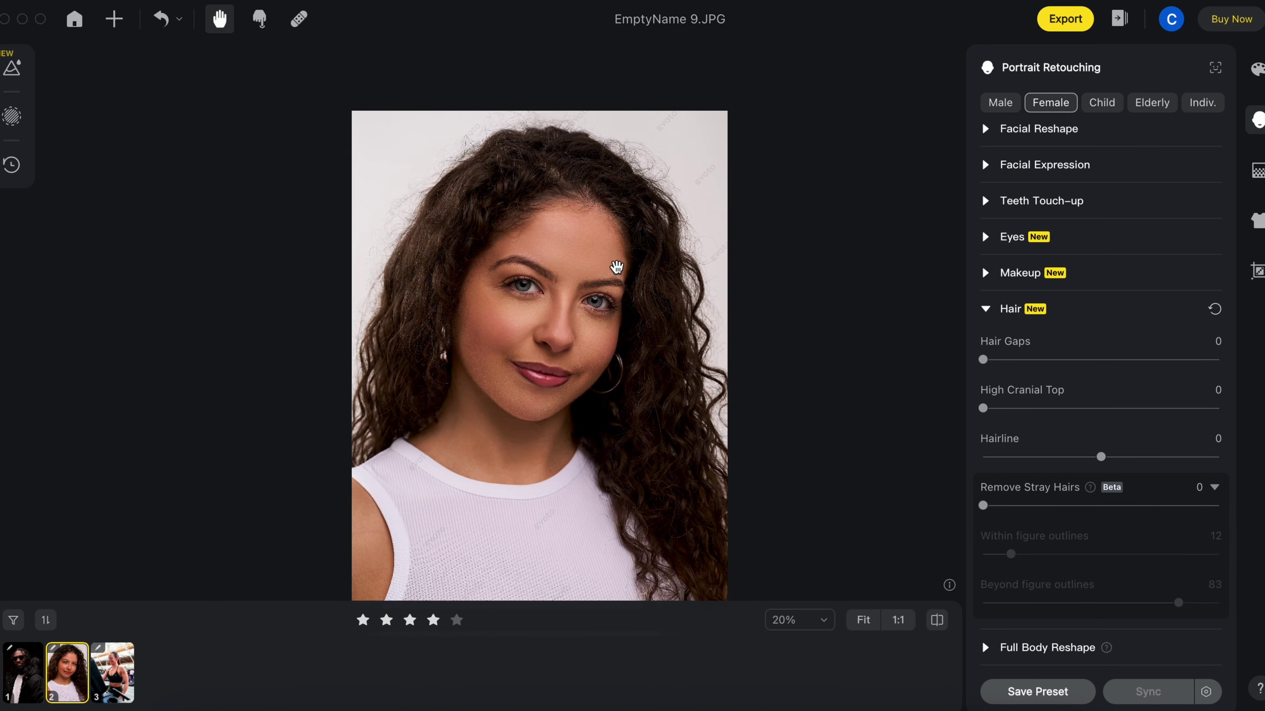
{"action": "scroll", "coordinate": [616, 267], "scroll_direction": "up", "scroll_amount": 1}
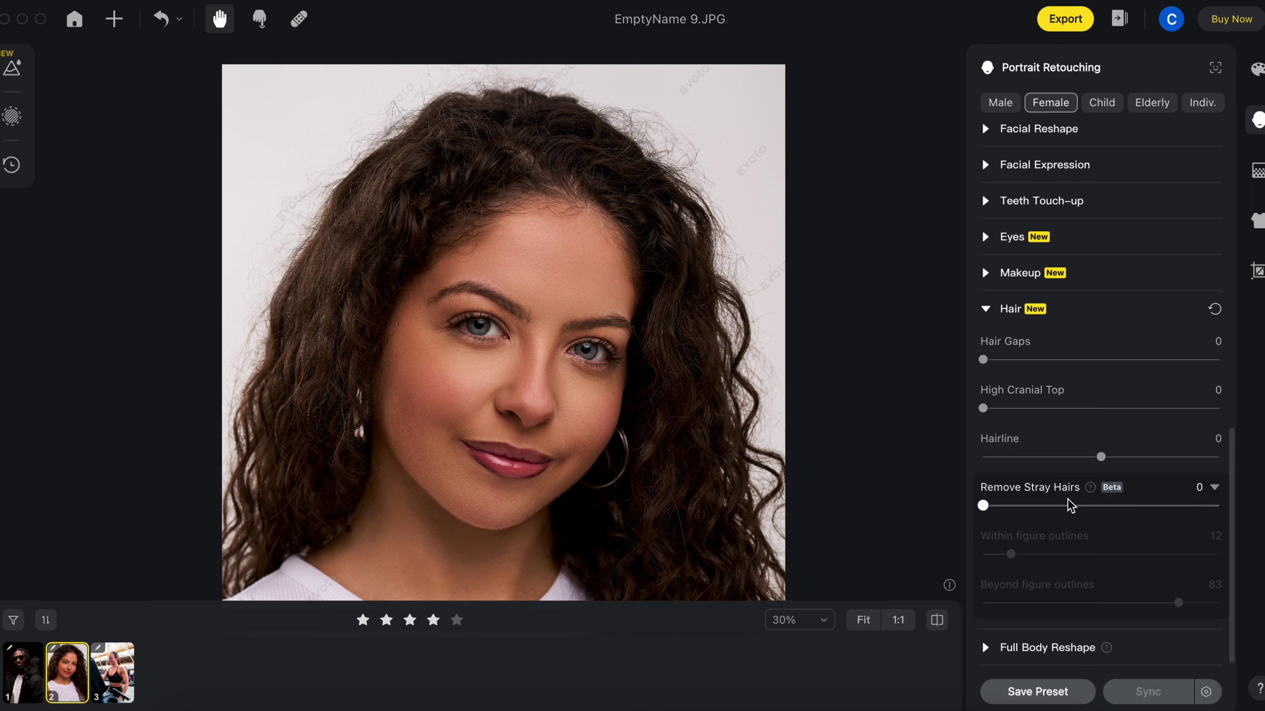
{"action": "left_click", "coordinate": [1073, 507]}
{"action": "left_click_drag", "start_coordinate": [1070, 508], "coordinate": [1231, 517]}
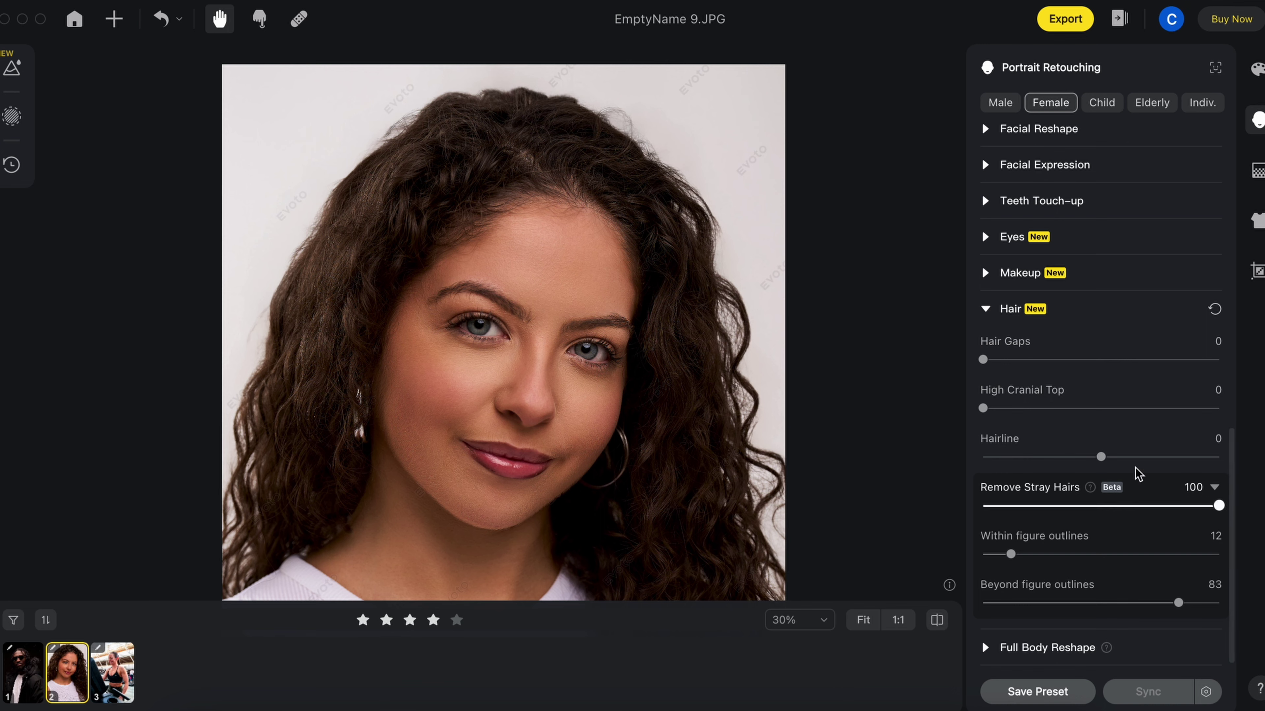
Compare the curly hair before and after stray hair removal, examining the crown and both sides of the head.
{"action": "scroll", "coordinate": [658, 225], "scroll_direction": "up", "scroll_amount": 2}
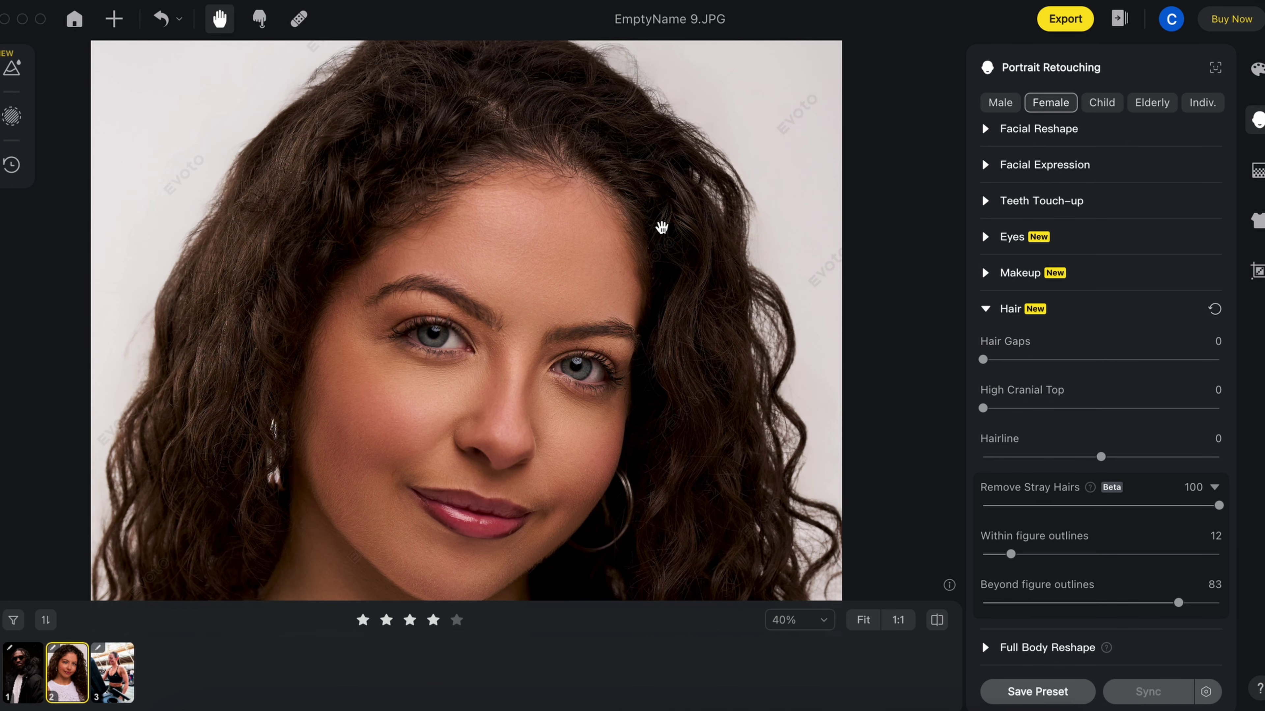
{"action": "left_click_drag", "start_coordinate": [658, 224], "coordinate": [658, 369]}
{"action": "scroll", "coordinate": [658, 369], "scroll_direction": "up", "scroll_amount": 1}
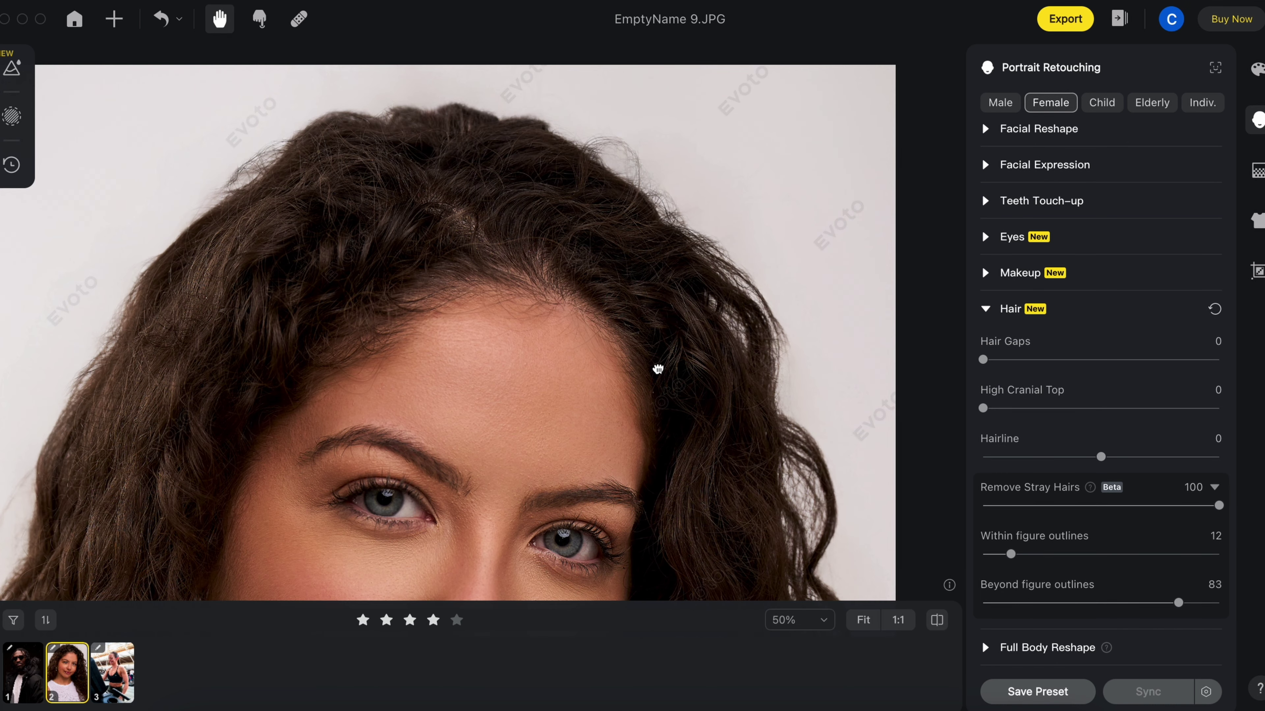
{"action": "left_click", "coordinate": [936, 620]}
{"action": "left_click", "coordinate": [936, 620]}
{"action": "left_click", "coordinate": [936, 620]}
{"action": "left_click", "coordinate": [936, 620]}
{"action": "left_click", "coordinate": [936, 620]}
{"action": "left_click", "coordinate": [936, 620]}
{"action": "scroll", "coordinate": [644, 443], "scroll_direction": "down", "scroll_amount": 3}
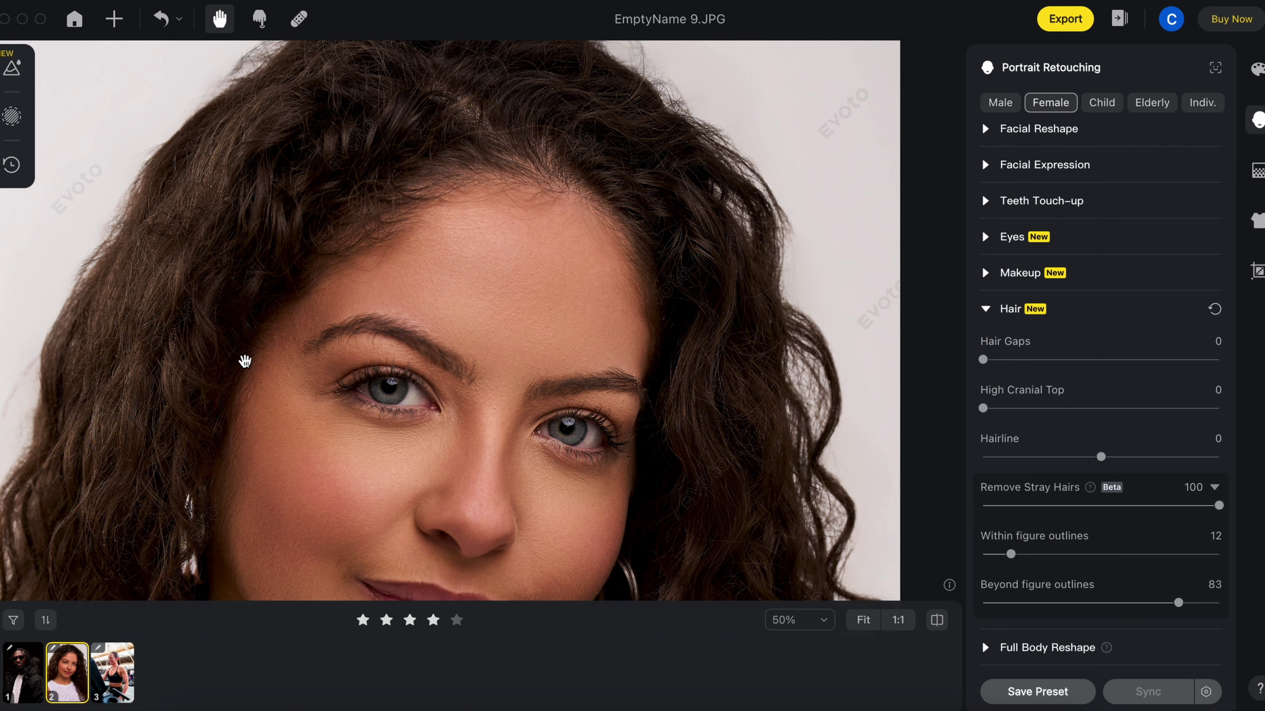
{"action": "left_click_drag", "start_coordinate": [132, 579], "coordinate": [139, 432]}
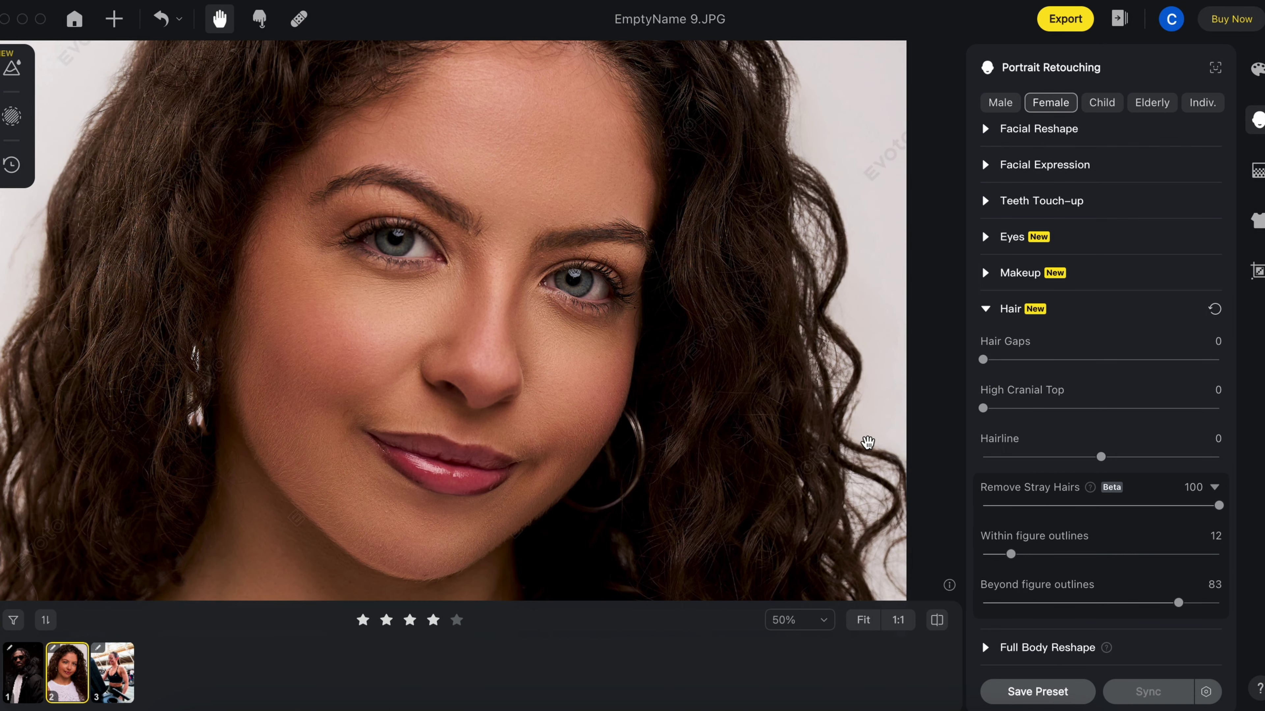
Set Within figure outlines to 100 and Beyond figure outlines to 98 on the curly-haired portrait, and inspect the hairline closely.
{"action": "left_click_drag", "start_coordinate": [1200, 558], "coordinate": [1234, 545]}
{"action": "left_click", "coordinate": [1214, 605]}
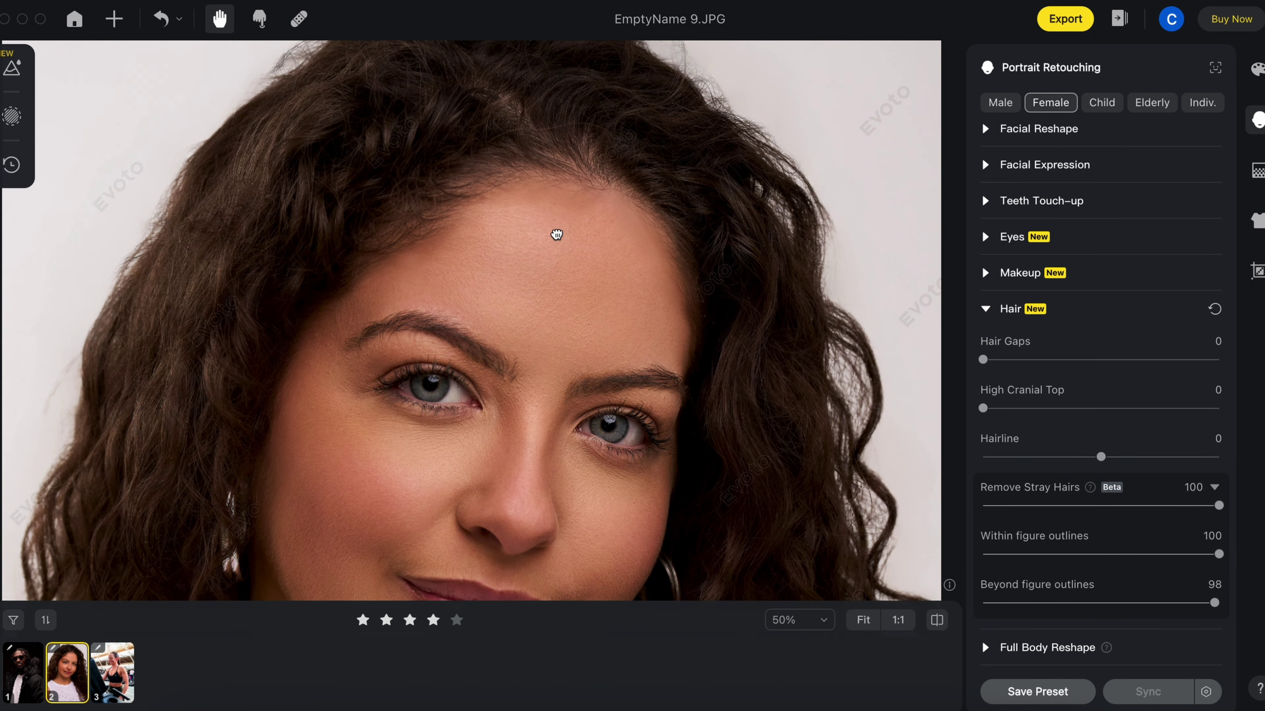
{"action": "scroll", "coordinate": [705, 261], "scroll_direction": "up", "scroll_amount": 1}
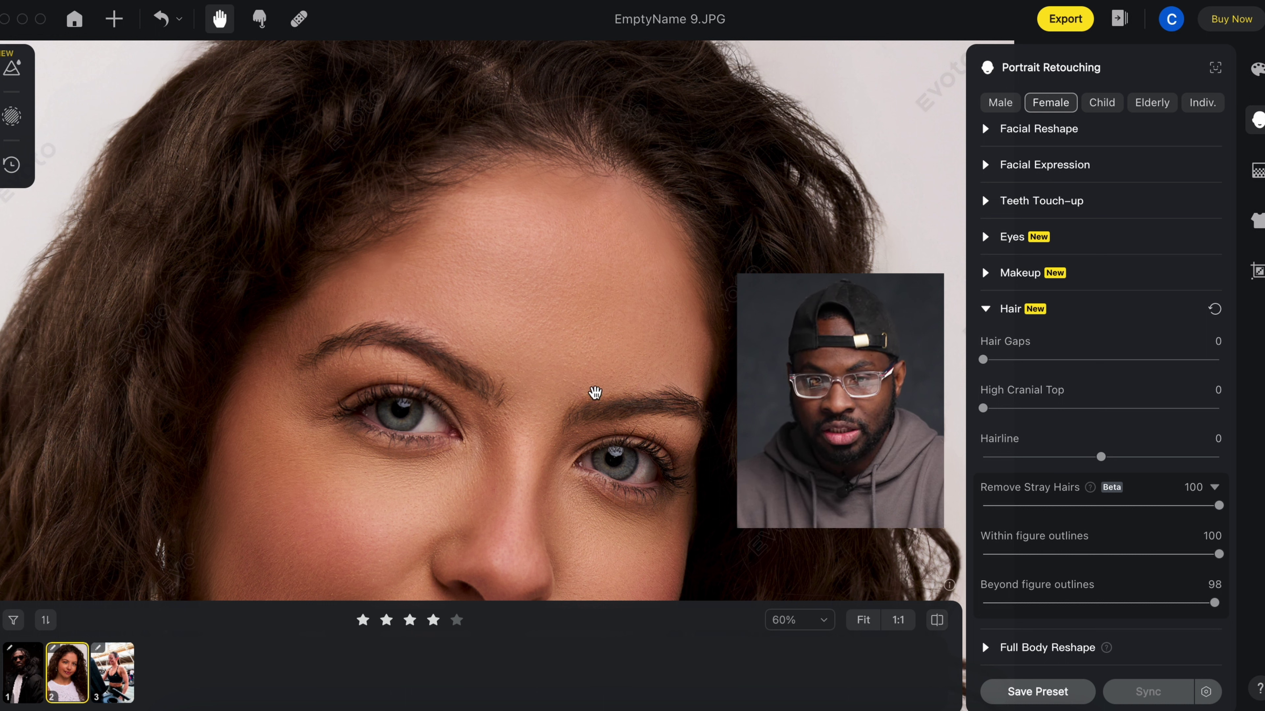
{"action": "left_click_drag", "start_coordinate": [536, 333], "coordinate": [553, 376]}
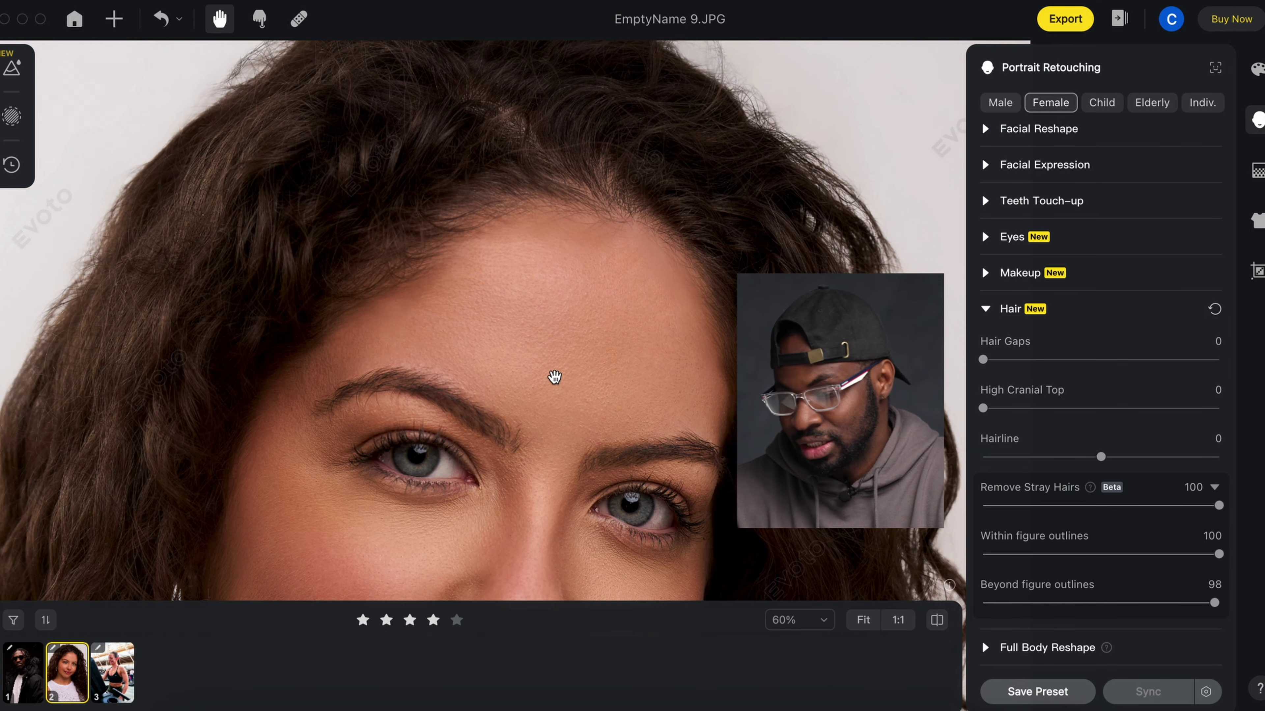
Set Within figure outlines to 0 and Beyond figure outlines to 71 on the curly-haired portrait.
{"action": "left_click", "coordinate": [1046, 557]}
{"action": "left_click_drag", "start_coordinate": [1046, 557], "coordinate": [981, 554]}
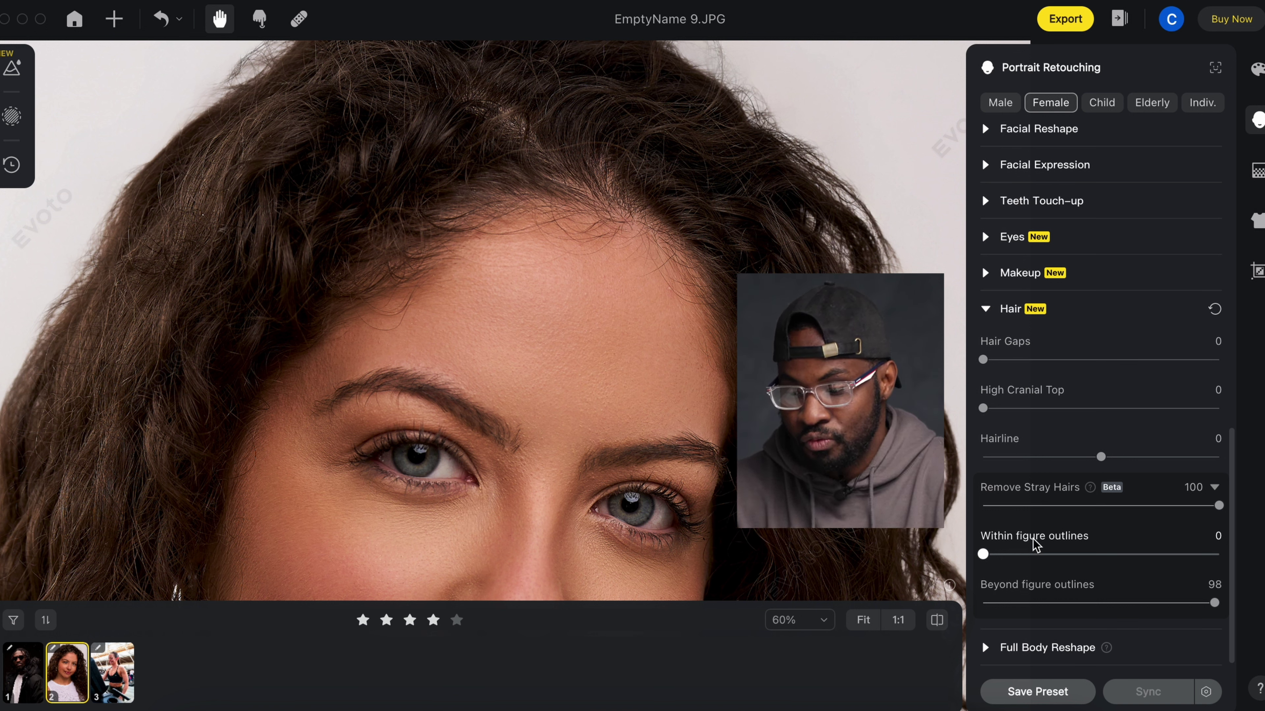
{"action": "scroll", "coordinate": [451, 320], "scroll_direction": "up", "scroll_amount": 2}
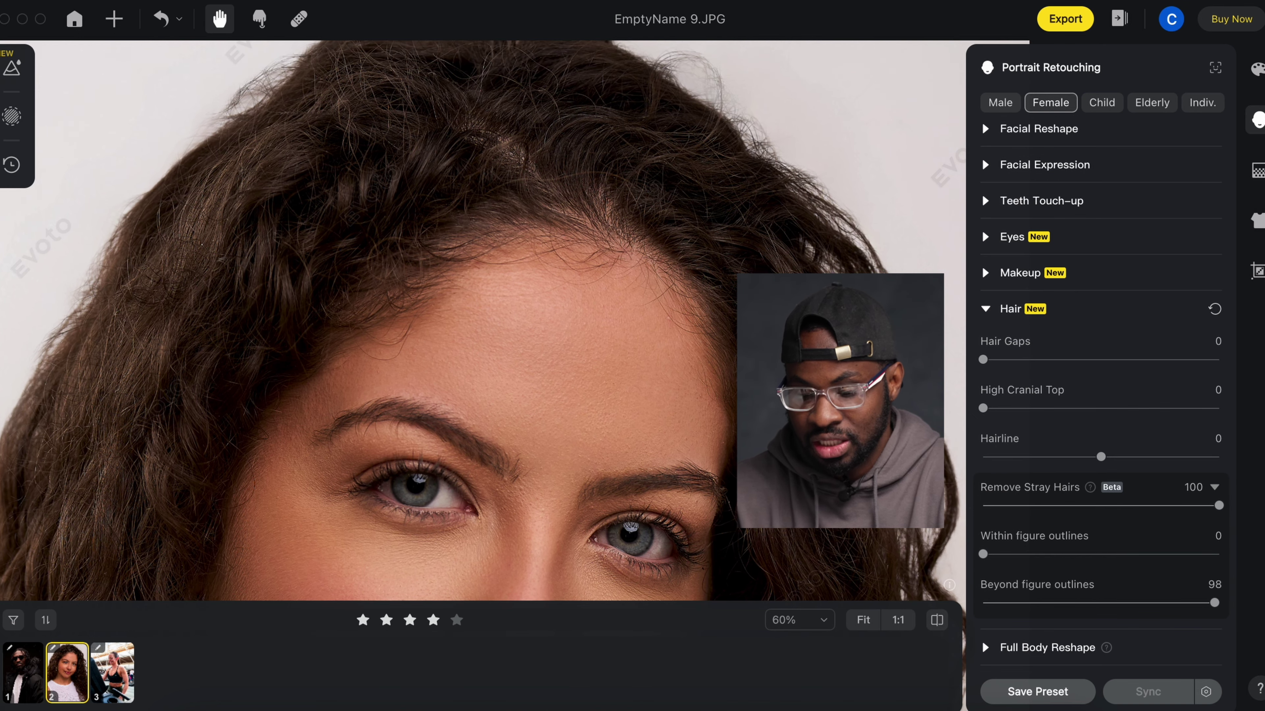
{"action": "scroll", "coordinate": [612, 384], "scroll_direction": "down", "scroll_amount": 1}
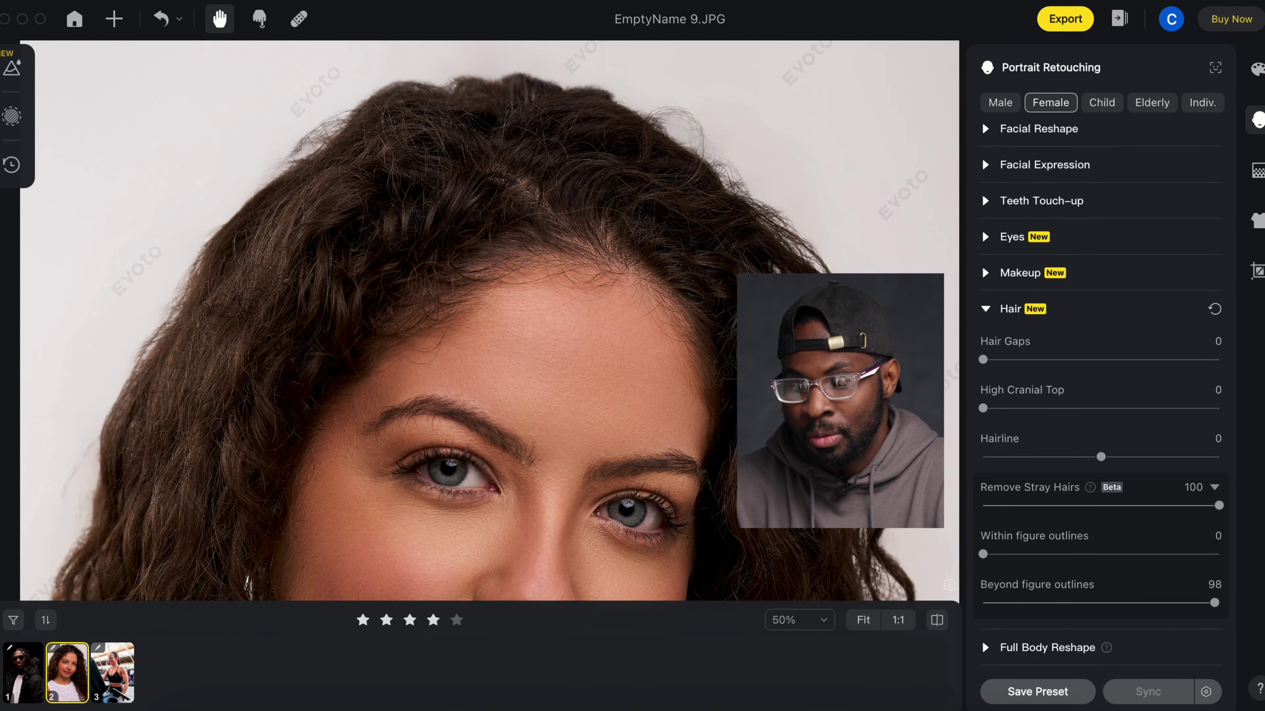
{"action": "left_click", "coordinate": [1150, 603]}
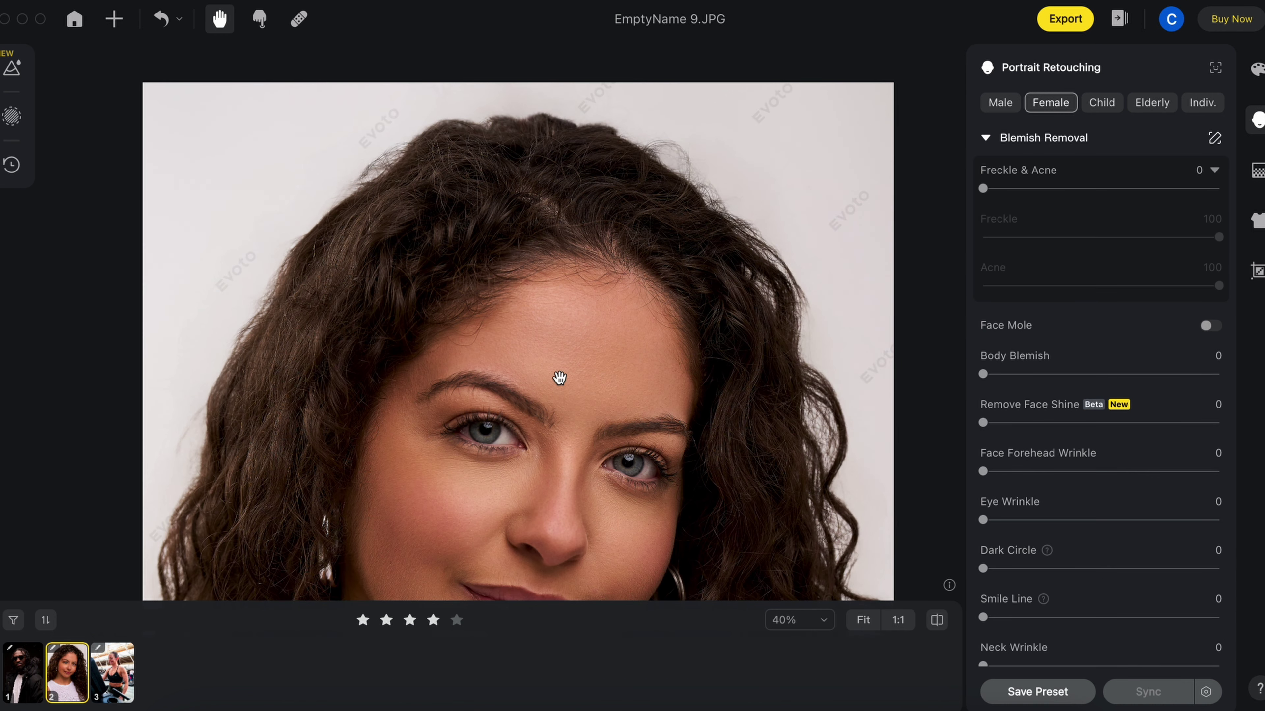
Compare the curly hair along the side of the head with the original photo at close range.
{"action": "scroll", "coordinate": [568, 379], "scroll_direction": "up", "scroll_amount": 3}
{"action": "left_click_drag", "start_coordinate": [568, 376], "coordinate": [788, 259]}
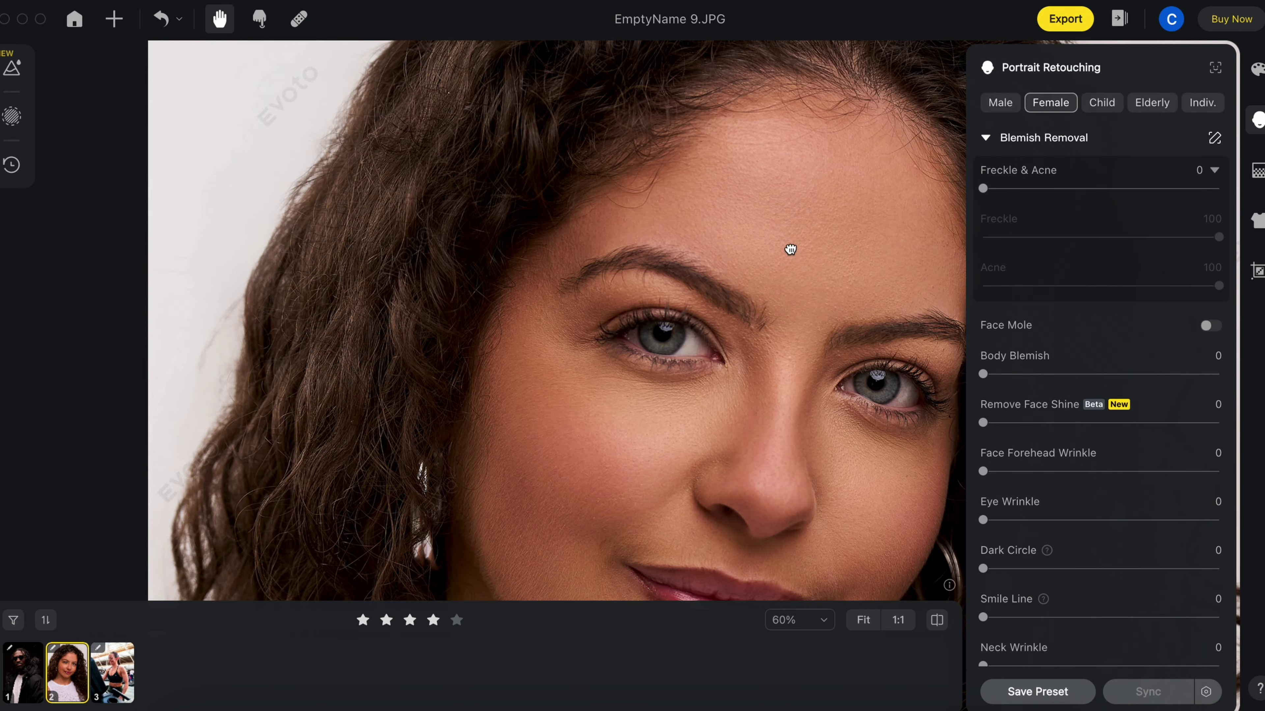
{"action": "left_click", "coordinate": [937, 622]}
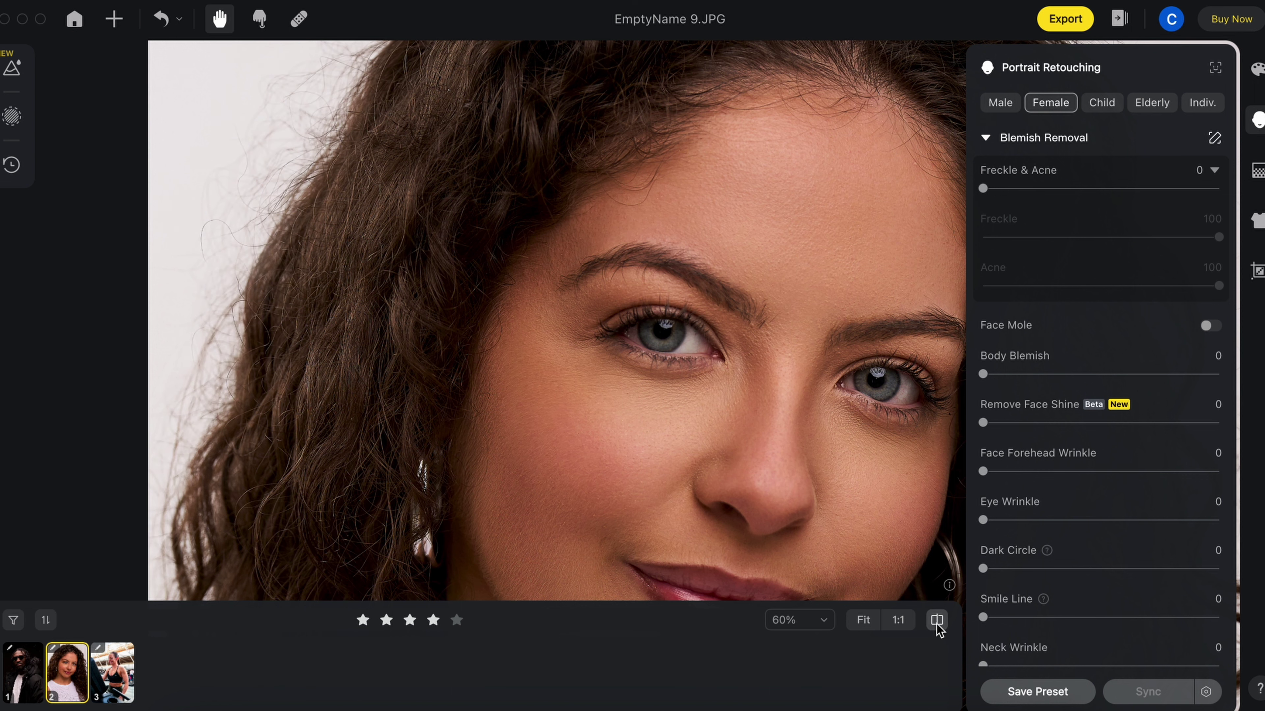
{"action": "left_click_drag", "start_coordinate": [345, 353], "coordinate": [432, 391]}
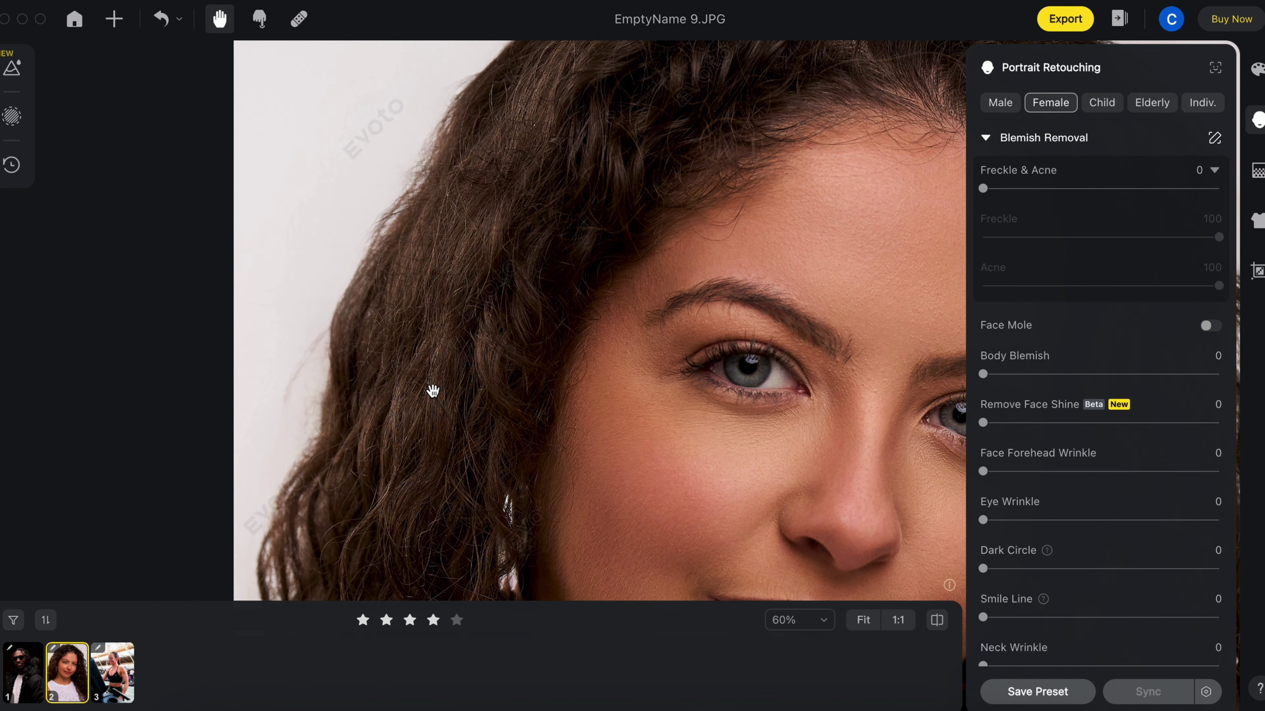
{"action": "left_click", "coordinate": [937, 621]}
{"action": "left_click", "coordinate": [937, 621]}
{"action": "left_click", "coordinate": [937, 622]}
{"action": "left_click", "coordinate": [937, 622]}
{"action": "left_click_drag", "start_coordinate": [426, 273], "coordinate": [372, 480]}
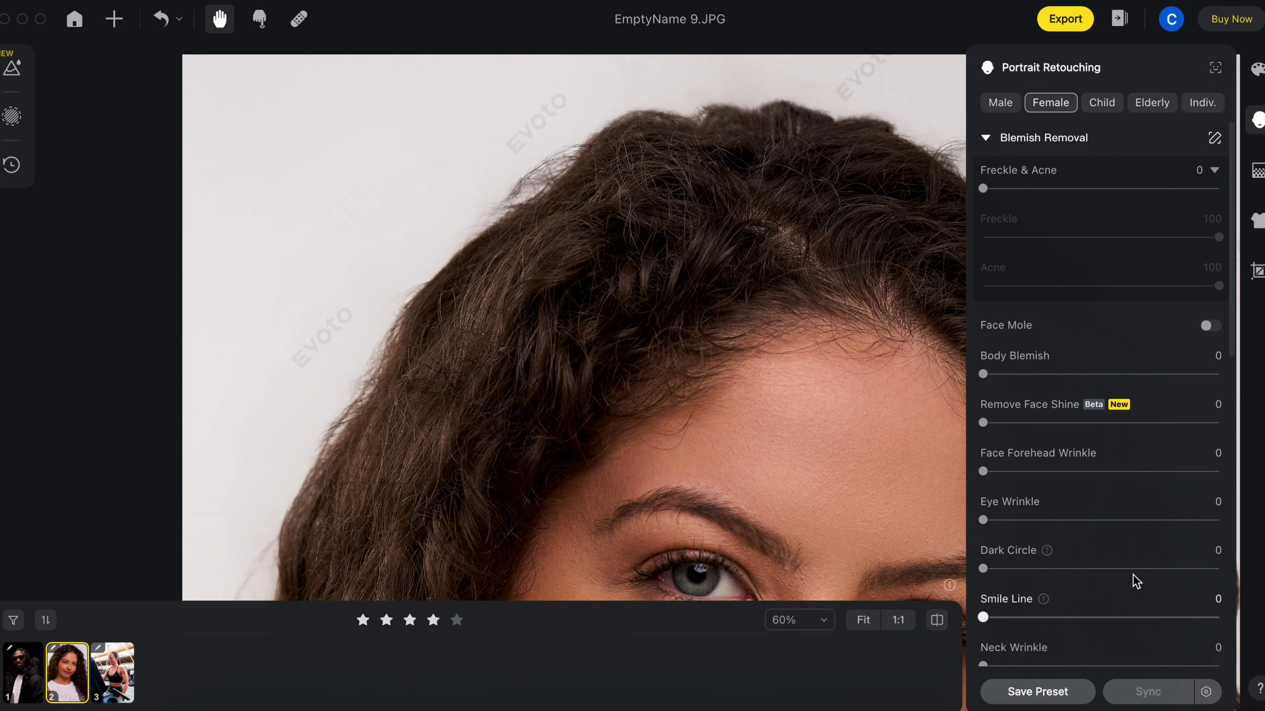
Reduce Remove Stray Hairs to 59 on the curly-haired portrait.
{"action": "scroll", "coordinate": [1103, 498], "scroll_direction": "down", "scroll_amount": 10}
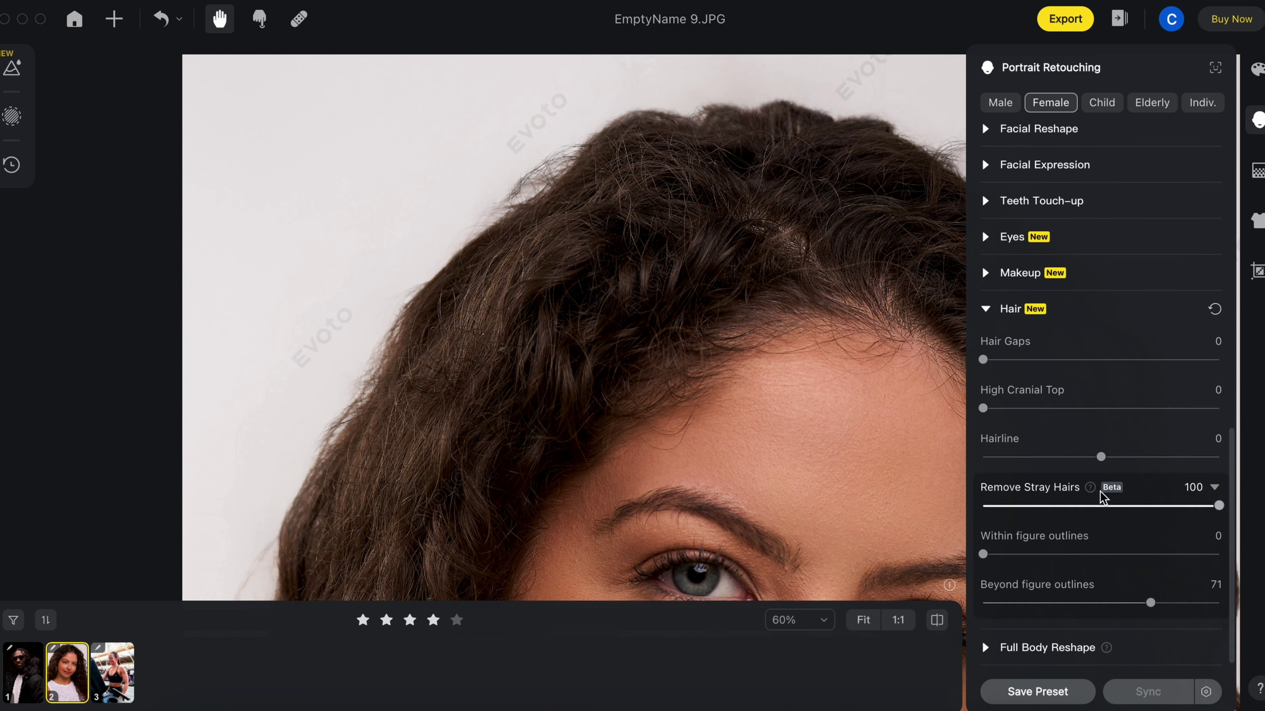
{"action": "left_click", "coordinate": [1147, 507]}
{"action": "left_click_drag", "start_coordinate": [1143, 505], "coordinate": [1142, 506]}
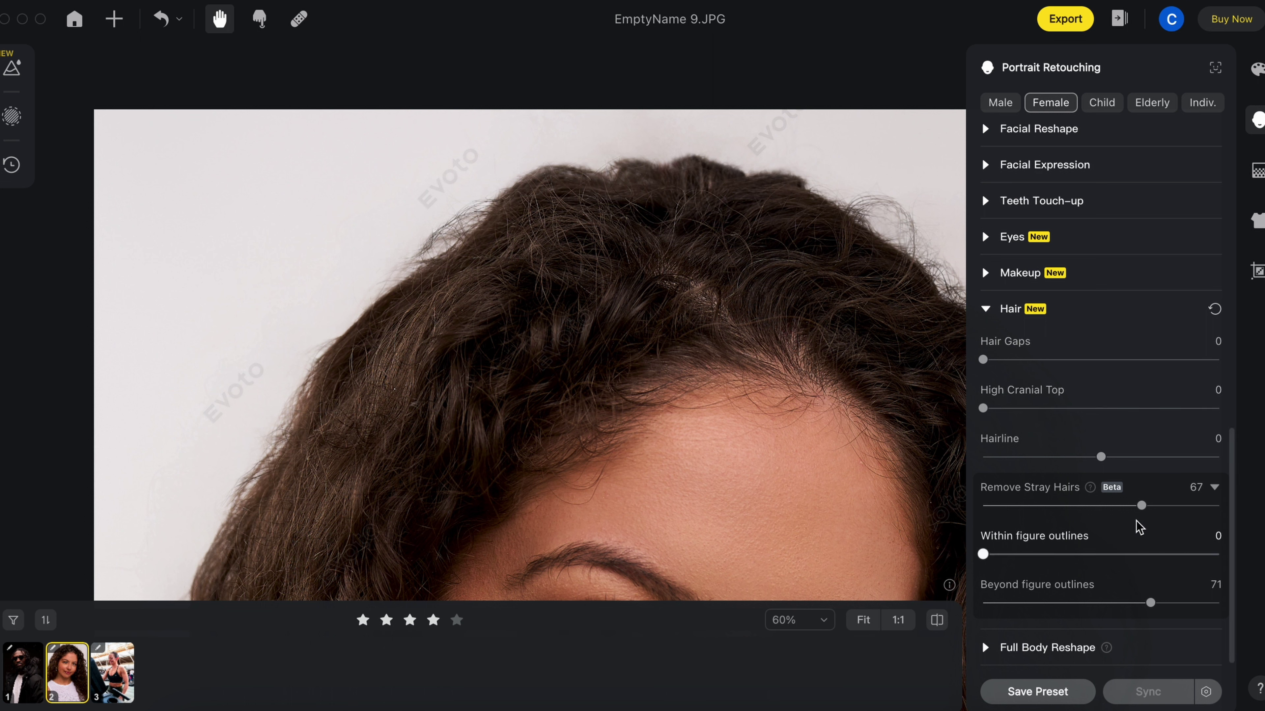
{"action": "left_click", "coordinate": [1123, 507]}
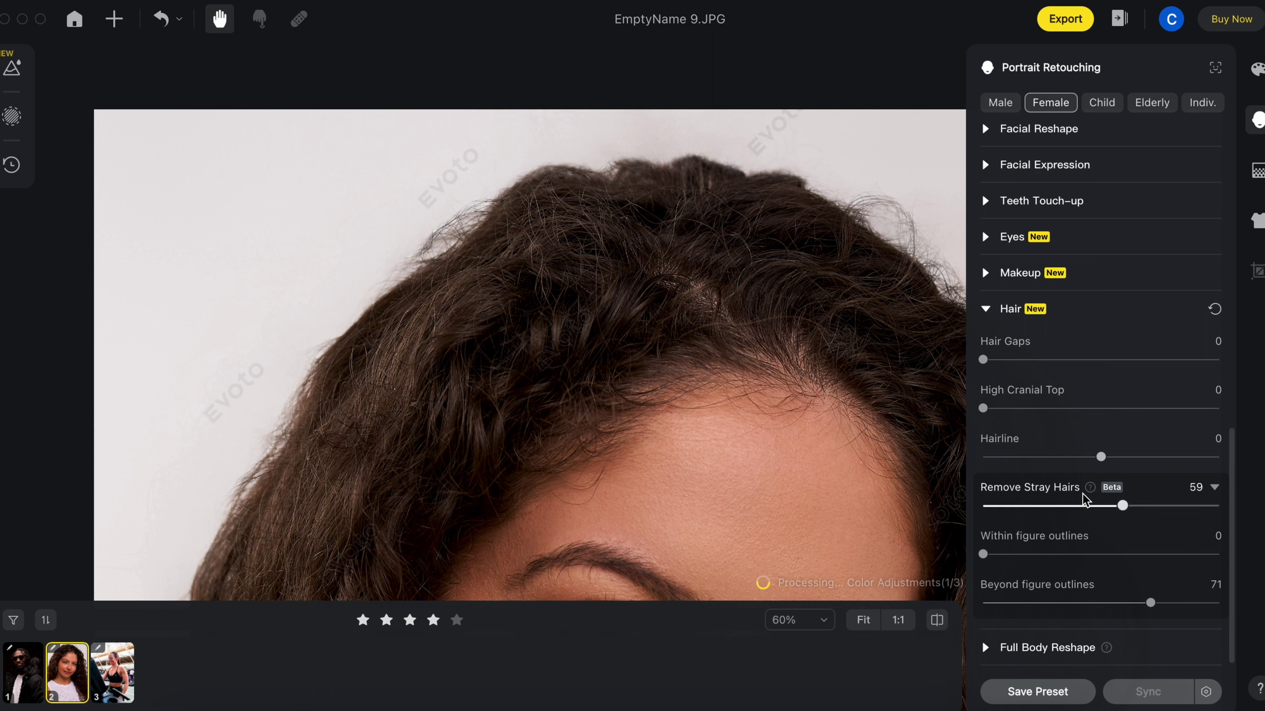
Compare the crown and hairline with the original photo at the reduced stray hair removal strength.
{"action": "left_click", "coordinate": [944, 623]}
{"action": "left_click", "coordinate": [944, 623]}
{"action": "left_click", "coordinate": [944, 623]}
{"action": "left_click", "coordinate": [937, 620]}
{"action": "left_click", "coordinate": [937, 621]}
{"action": "left_click", "coordinate": [937, 620]}
Set Remove Stray Hairs to 47 on the curly-haired portrait.
{"action": "left_click_drag", "start_coordinate": [1122, 505], "coordinate": [1086, 506]}
{"action": "left_click", "coordinate": [1096, 504]}
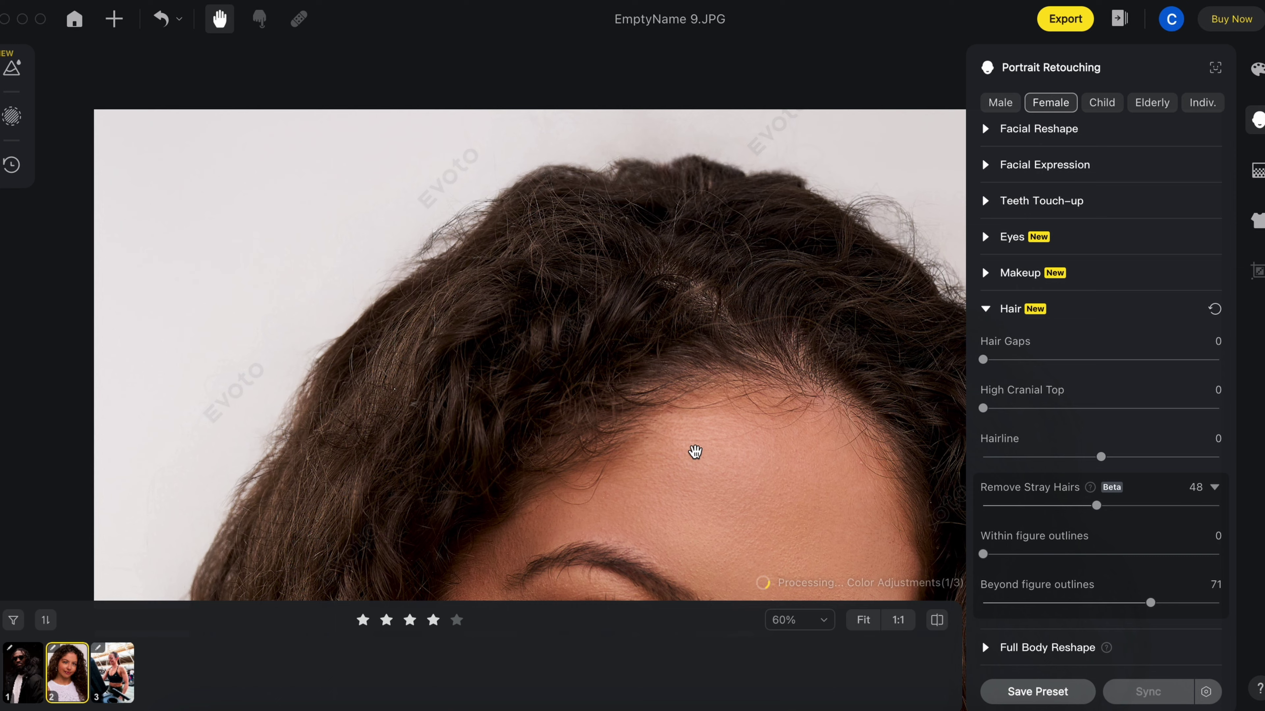
{"action": "scroll", "coordinate": [695, 452], "scroll_direction": "down", "scroll_amount": 2}
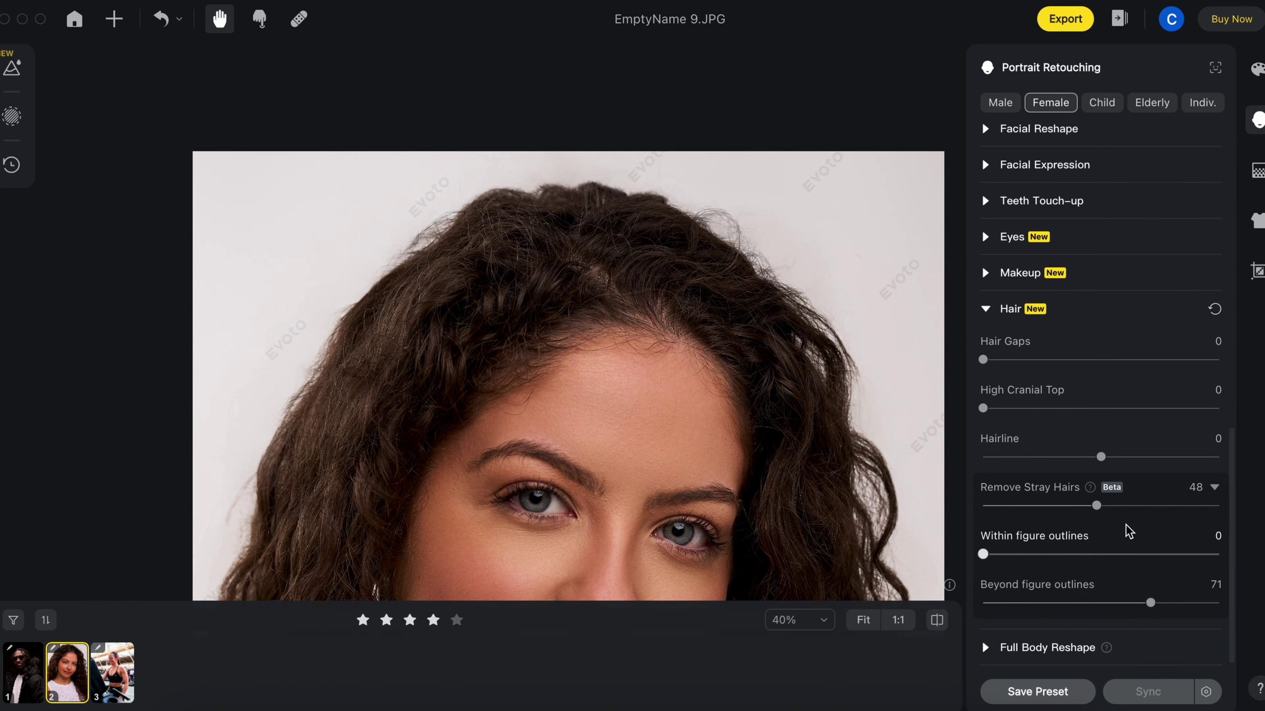
{"action": "left_click_drag", "start_coordinate": [1096, 513], "coordinate": [1092, 514]}
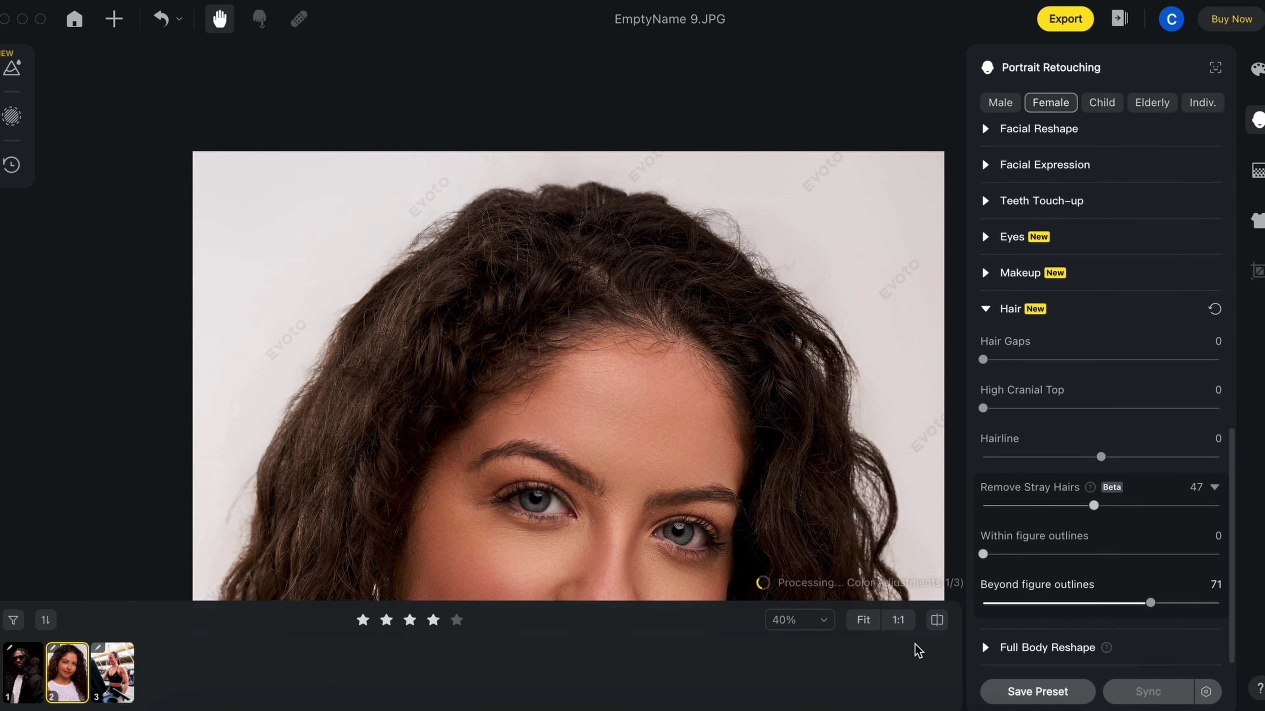
Compare the whole head of curly hair with the original photo, and set Beyond figure outlines to 86.
{"action": "left_click", "coordinate": [936, 620]}
{"action": "left_click", "coordinate": [936, 620]}
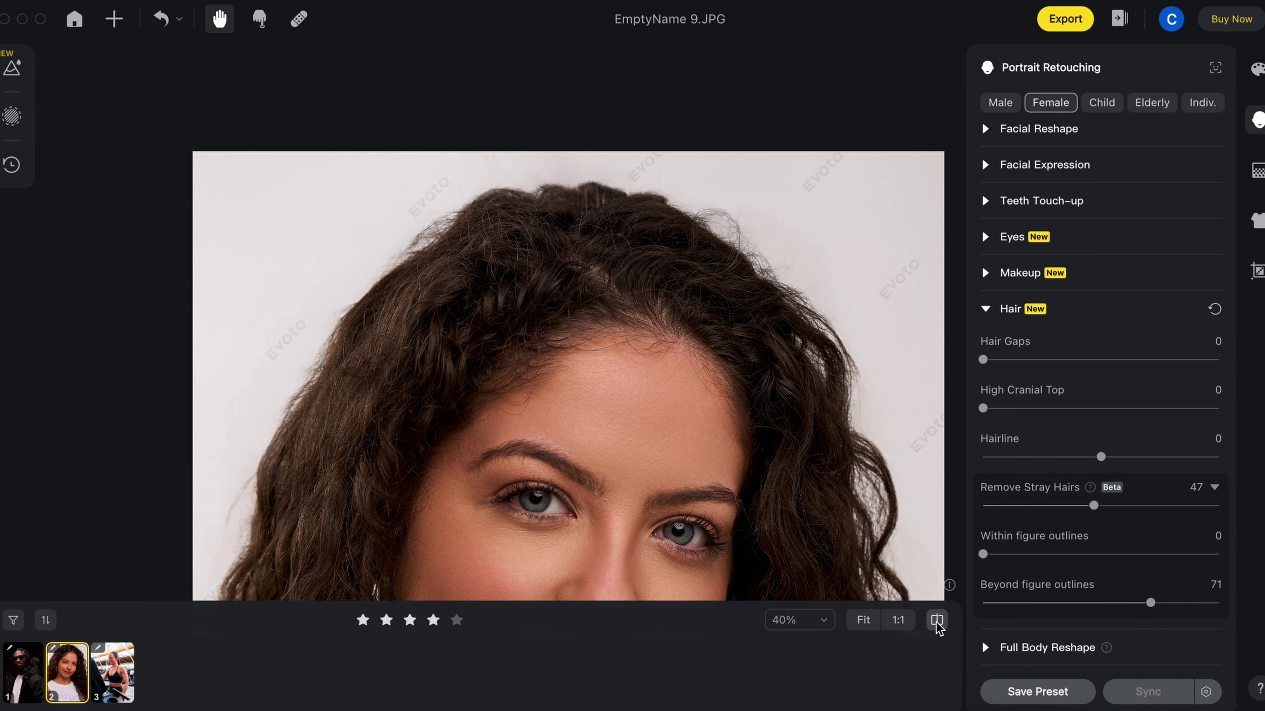
{"action": "left_click_drag", "start_coordinate": [812, 495], "coordinate": [817, 493]}
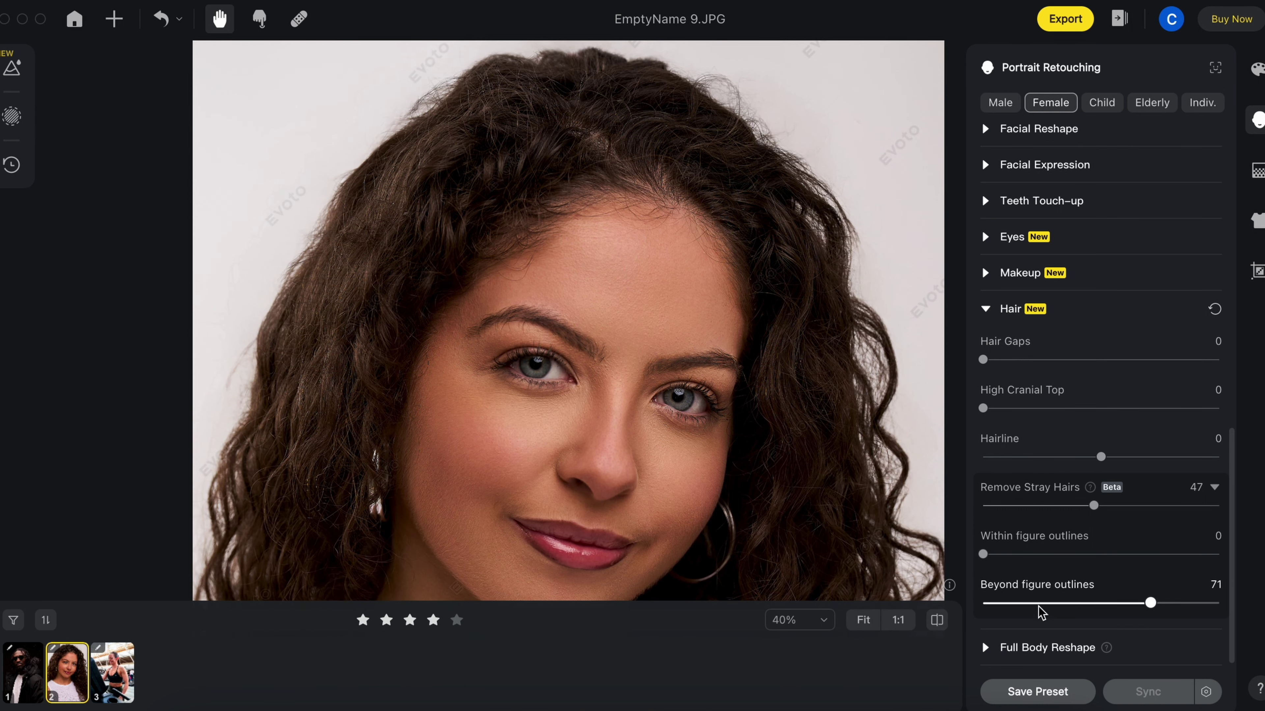
{"action": "left_click_drag", "start_coordinate": [1192, 604], "coordinate": [1178, 601]}
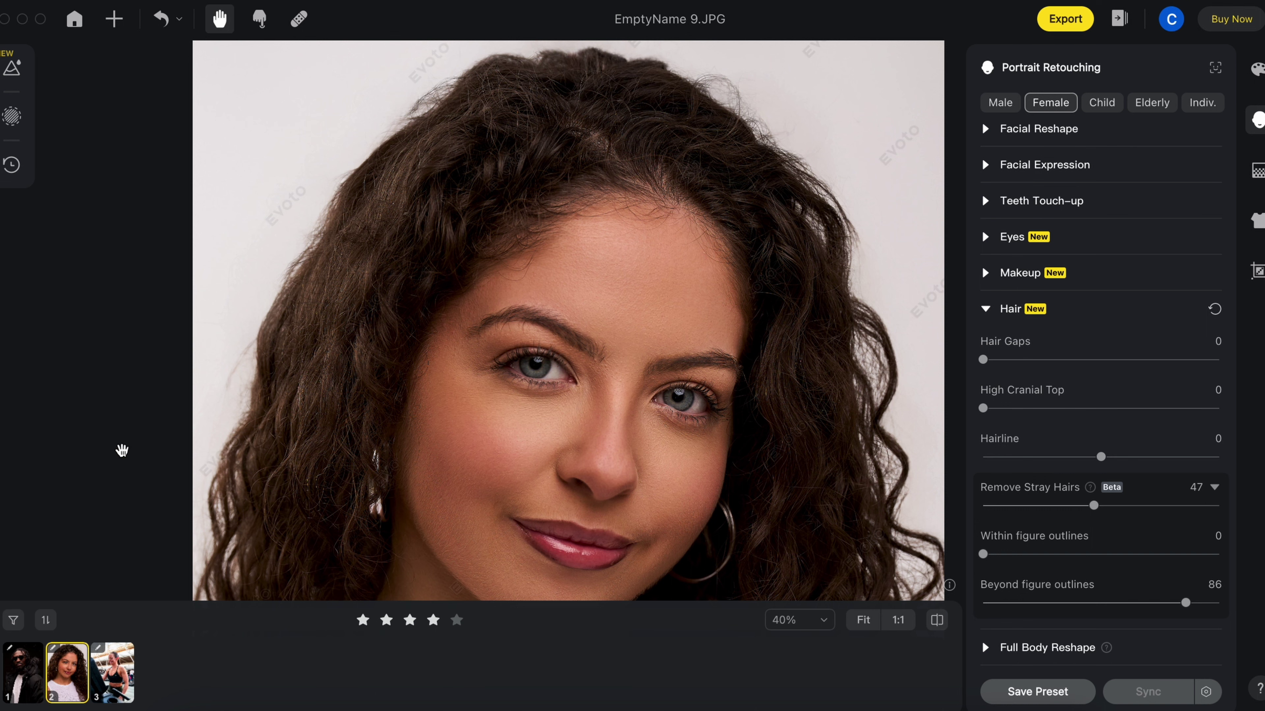
Open the portrait DSC01896.jpg and adjust its Remove Stray Hairs strength.
{"action": "left_click", "coordinate": [27, 683]}
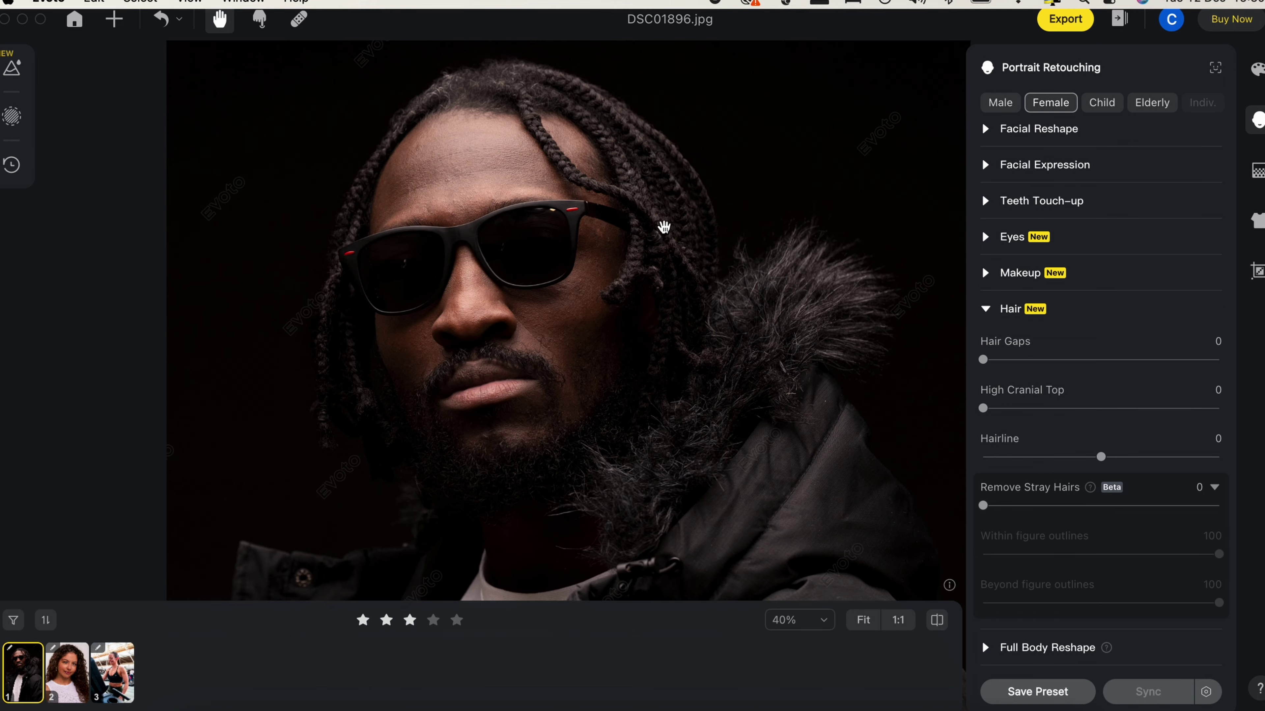
{"action": "left_click", "coordinate": [1011, 508]}
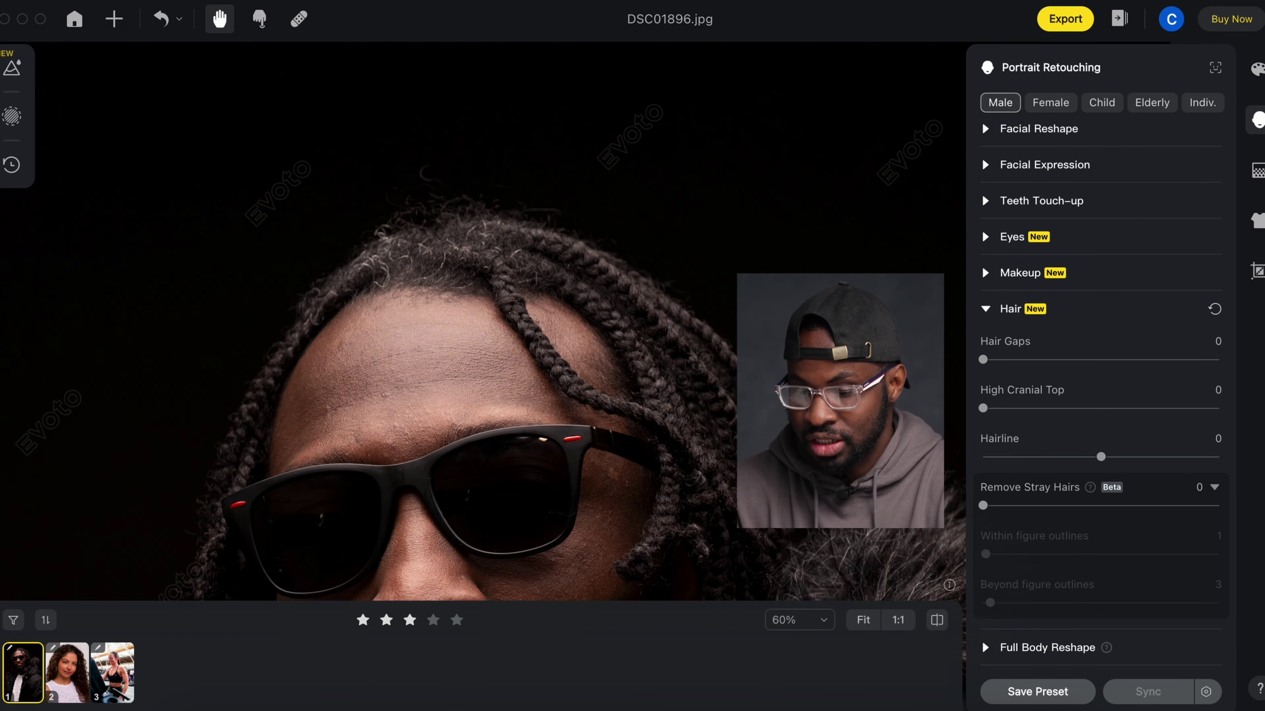